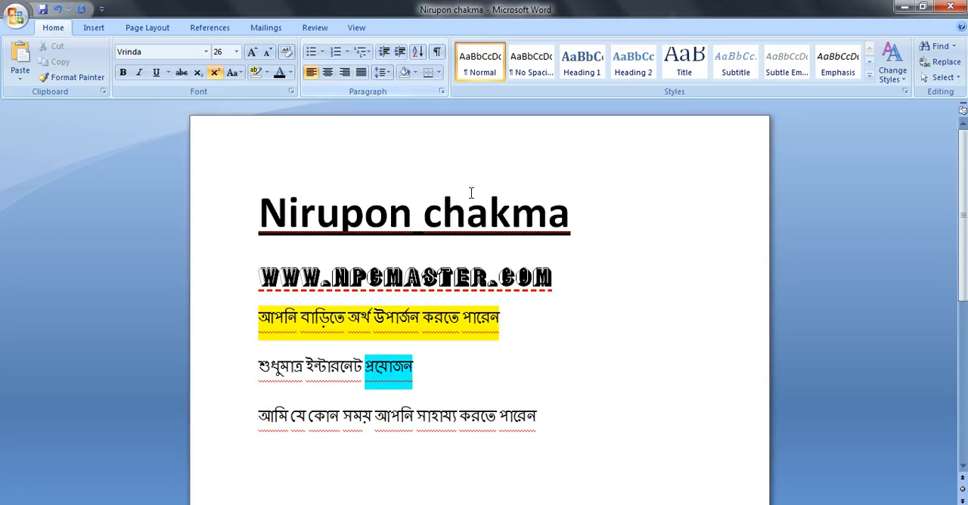
Step: Select the four blue English lines and start defining a new bullet for them with right alignment
left_click(560, 345)
scroll(559, 345, "down", 5)
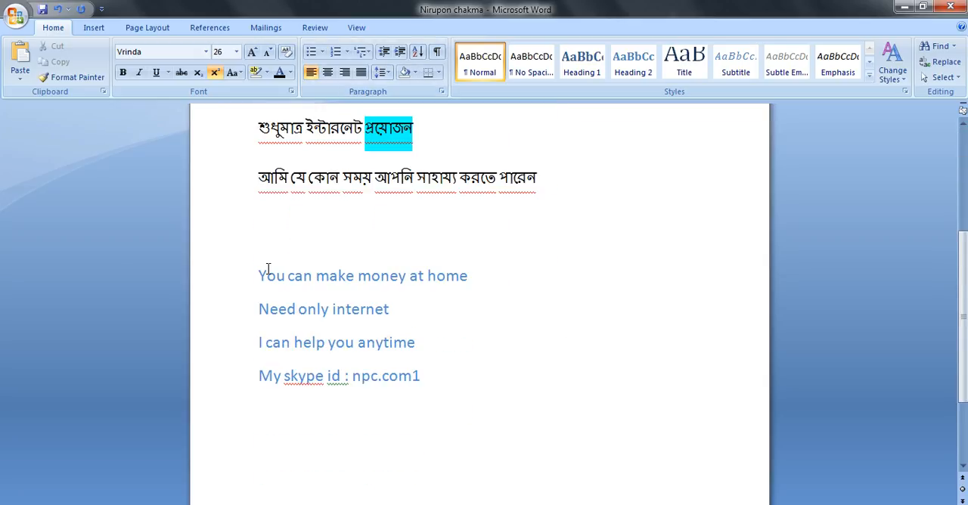
left_click_drag(278, 290, 446, 378)
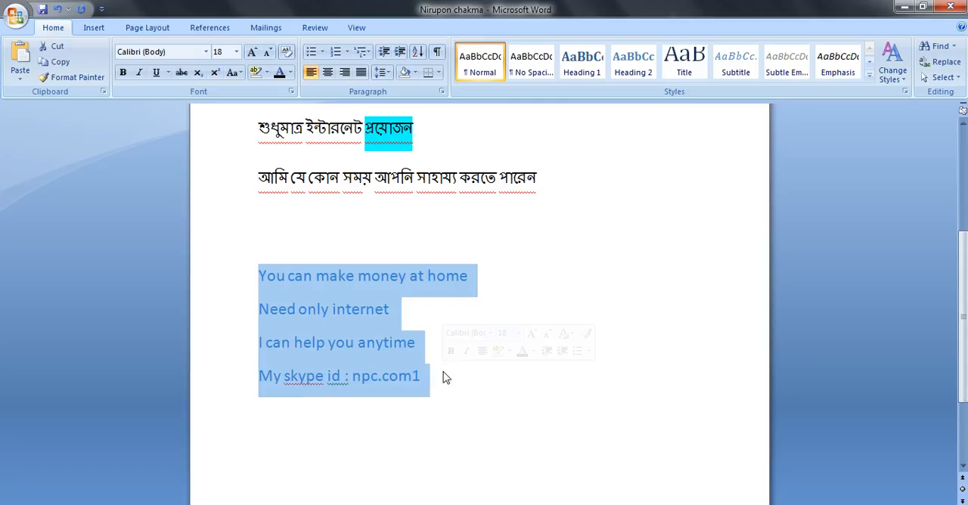
left_click(323, 55)
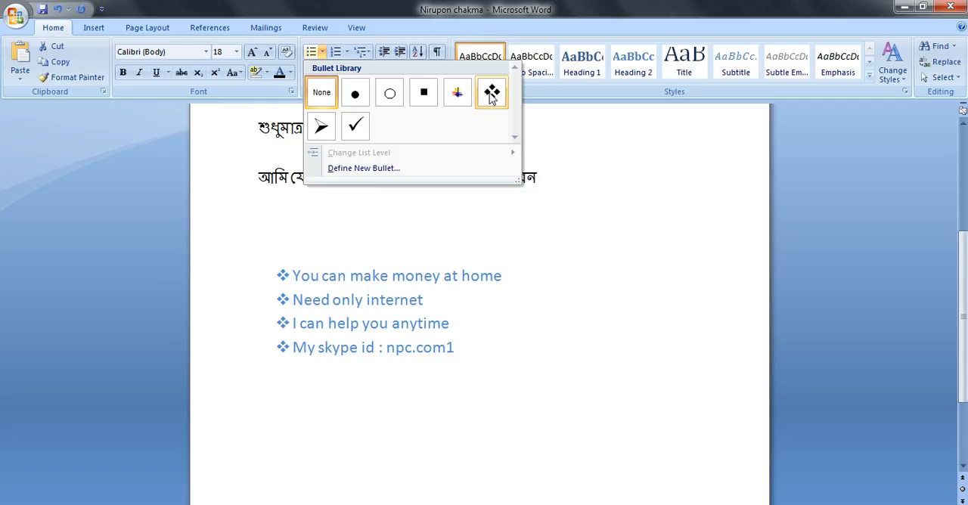
left_click(344, 169)
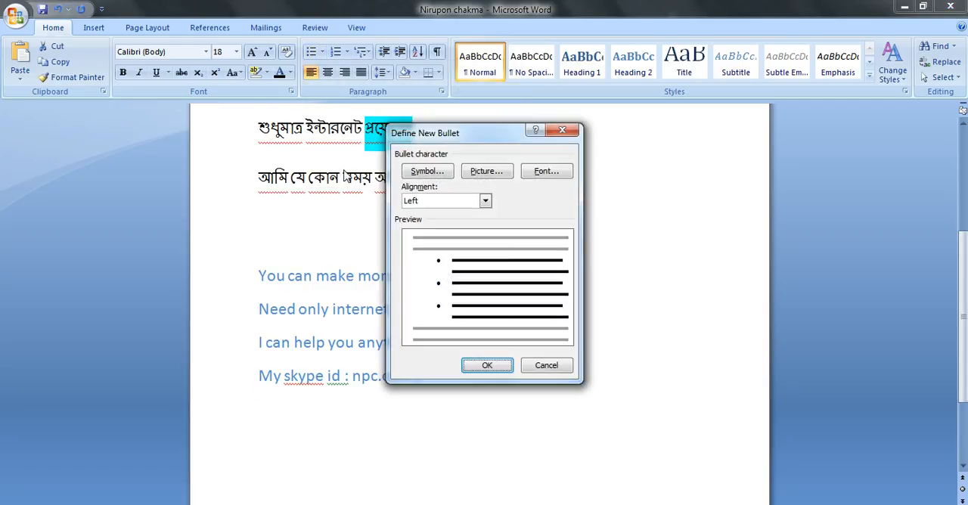
left_click(489, 204)
left_click(466, 224)
left_click(486, 202)
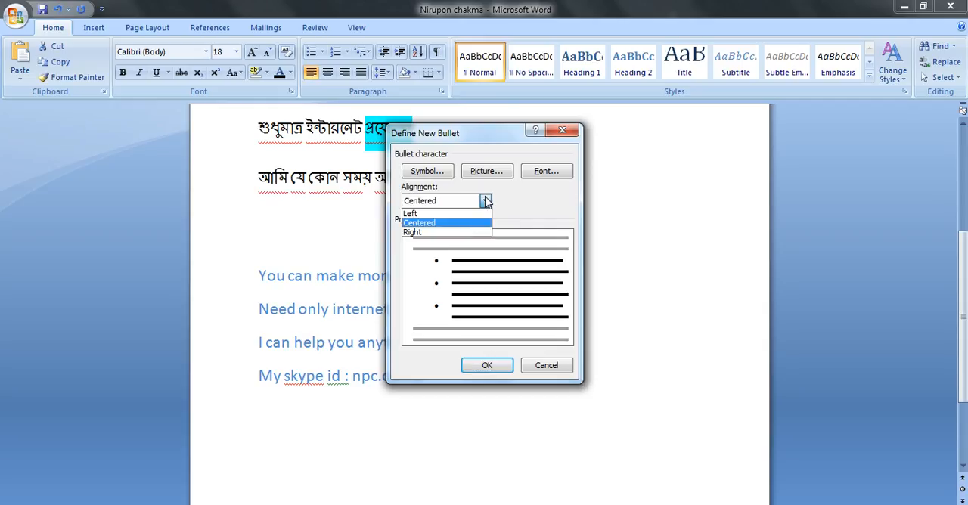
left_click(454, 232)
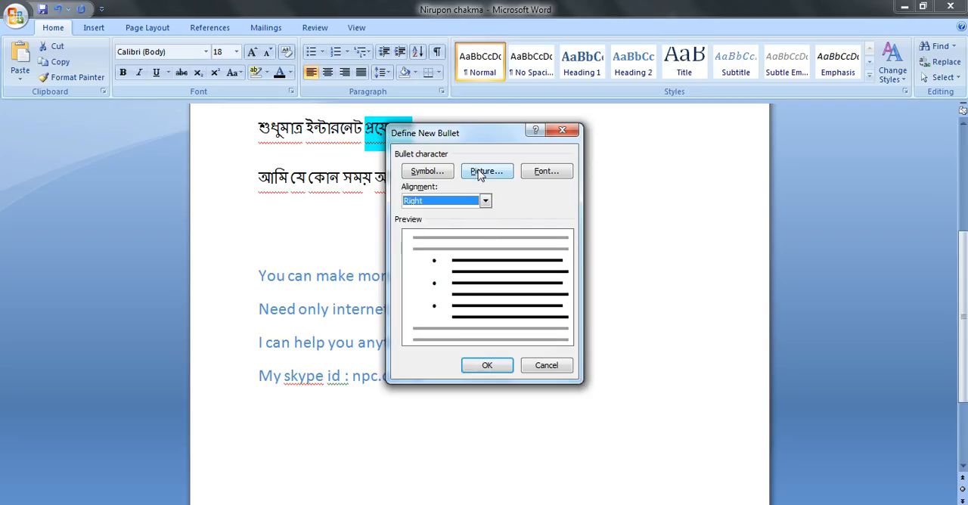
Step: Choose the dark blue right-pointing triangle picture as the new bullet's character
left_click(480, 174)
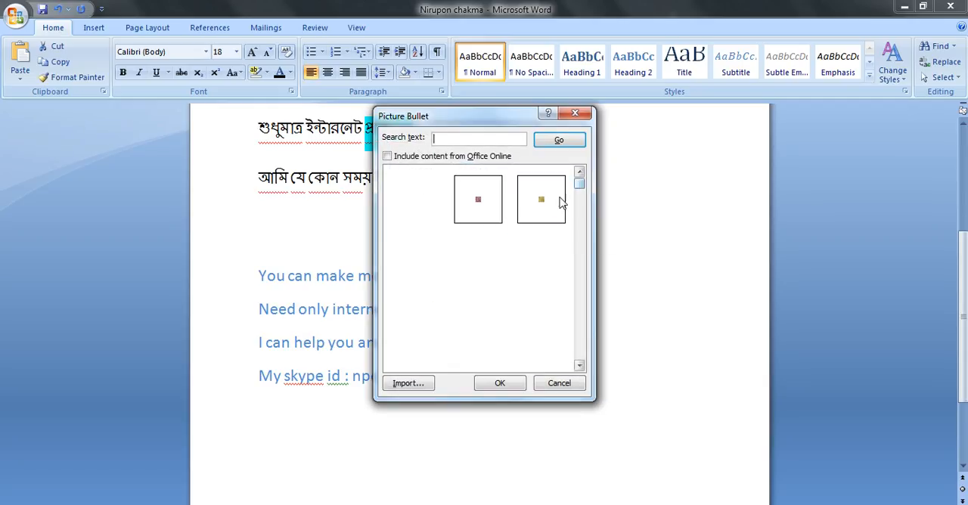
left_click_drag(581, 182, 580, 213)
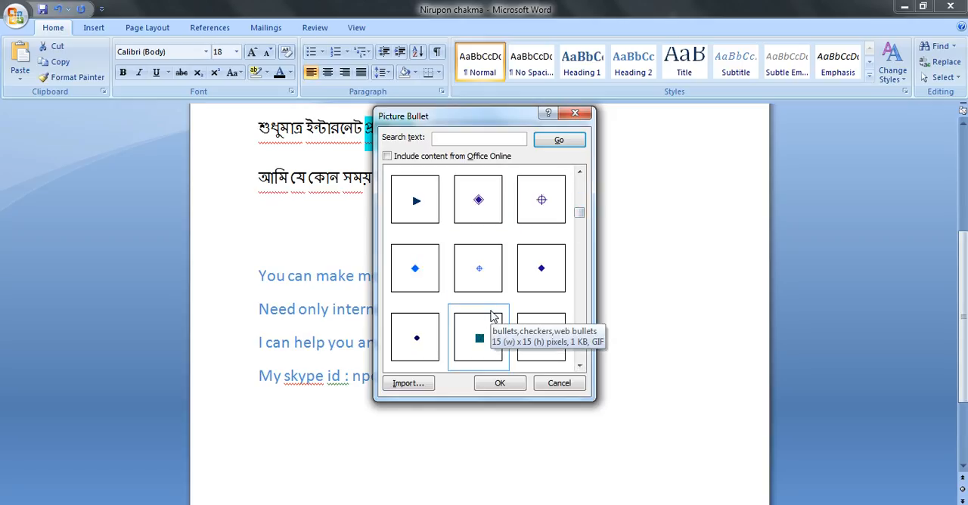
left_click(428, 213)
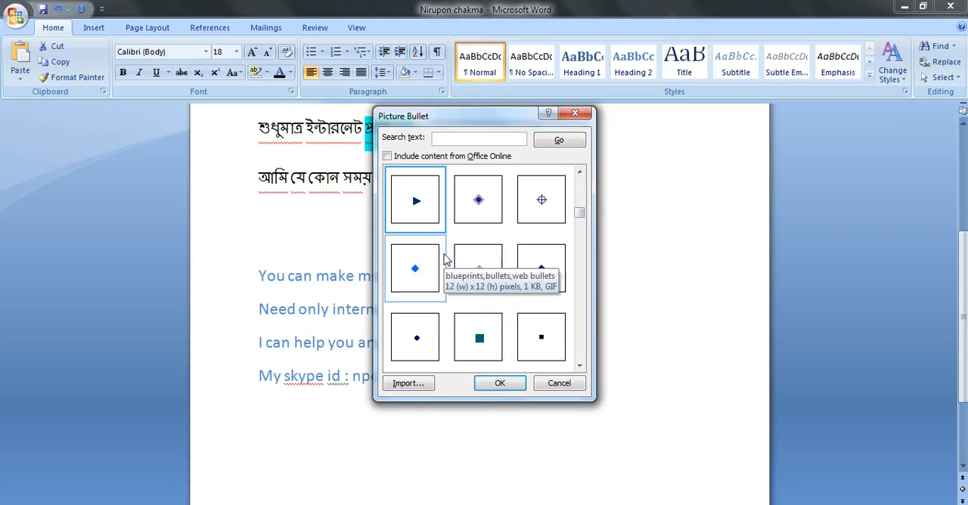
left_click(499, 384)
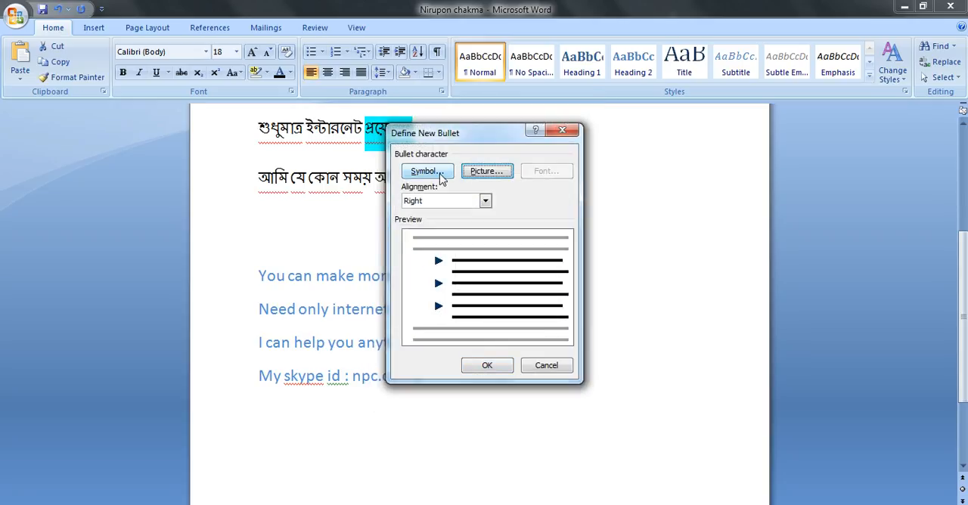
Step: Set the new bullet's character to the ® symbol, code 226 in the Symbol font, and apply it to the four lines
left_click(441, 175)
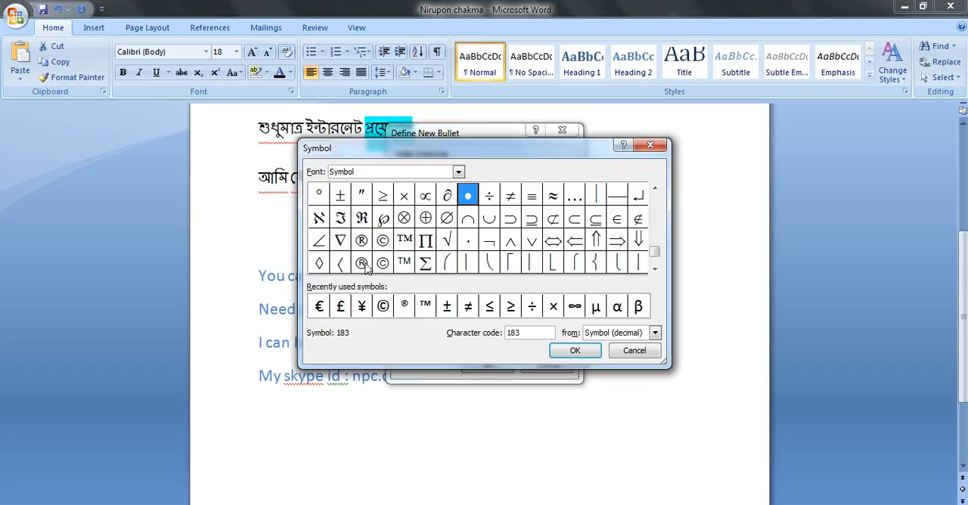
left_click(362, 264)
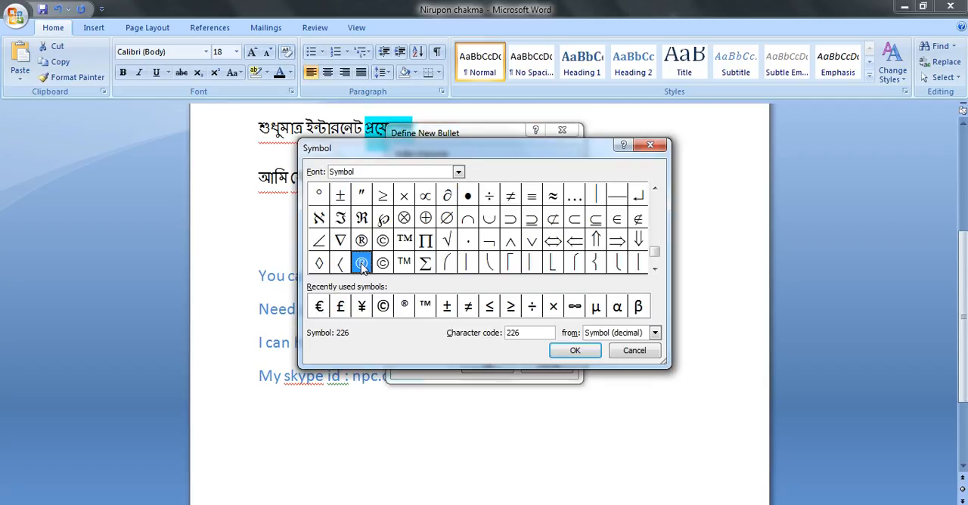
left_click(574, 350)
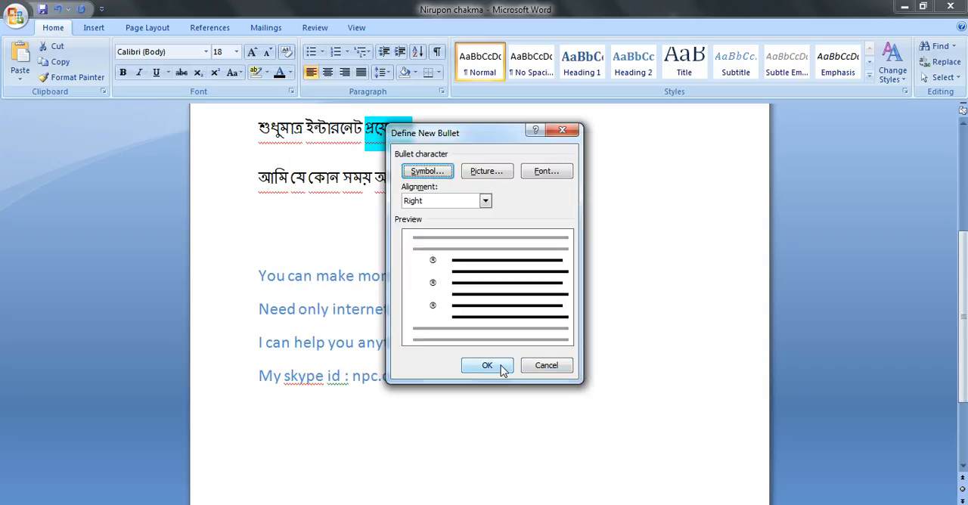
left_click(487, 365)
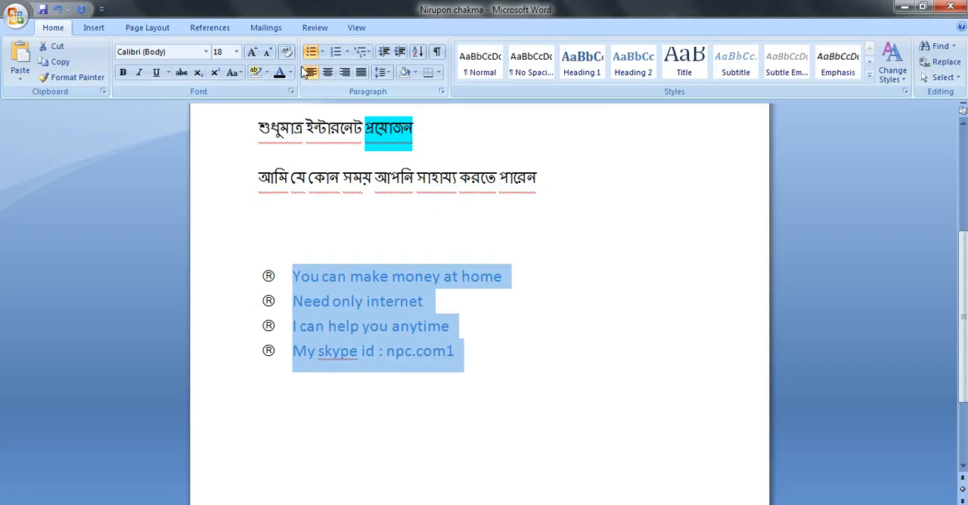
left_click(322, 52)
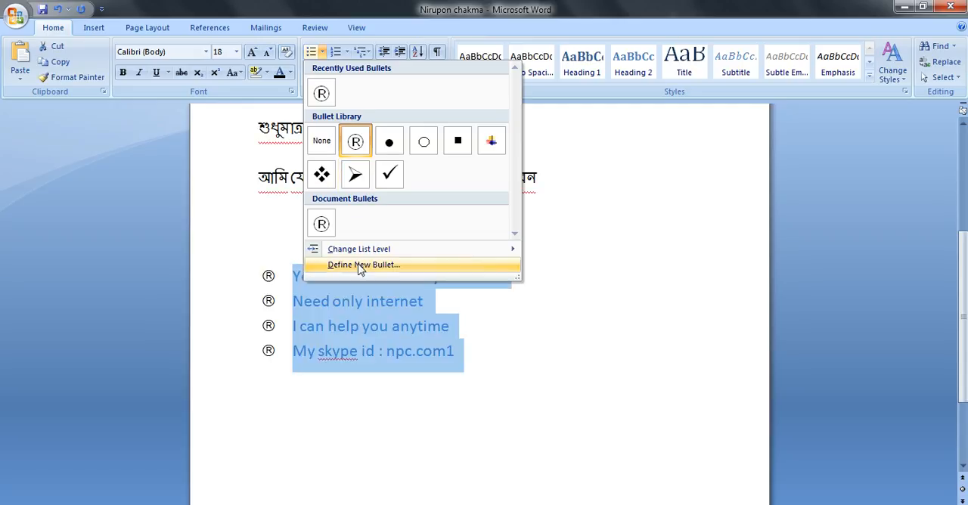
mouse_move(363, 252)
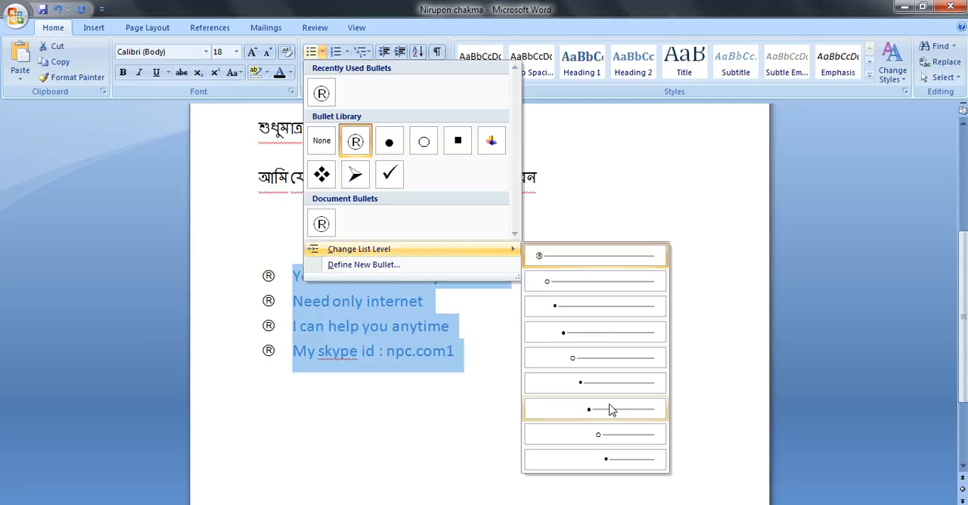
left_click(564, 152)
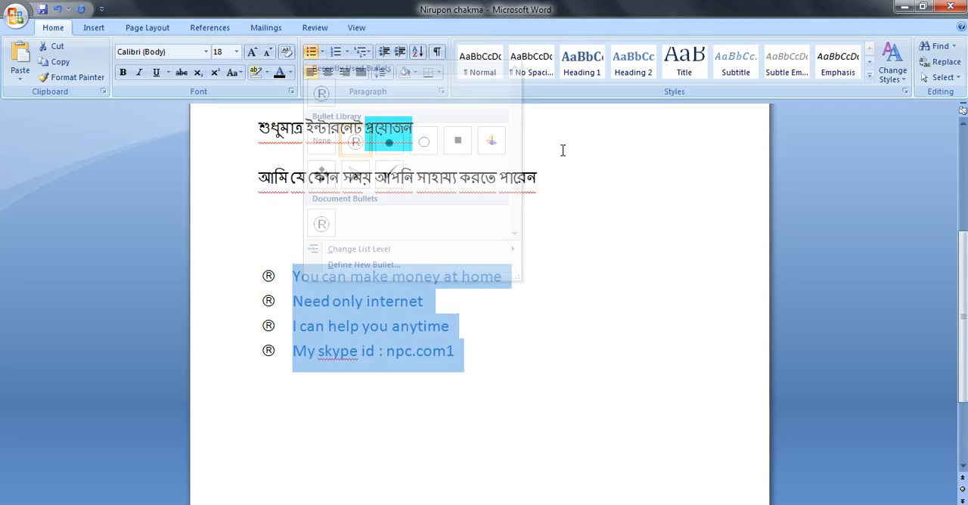
Step: Number the four selected lines i., ii., iii., and replace that format with the Chapter 1 heading multilevel list
left_click(349, 52)
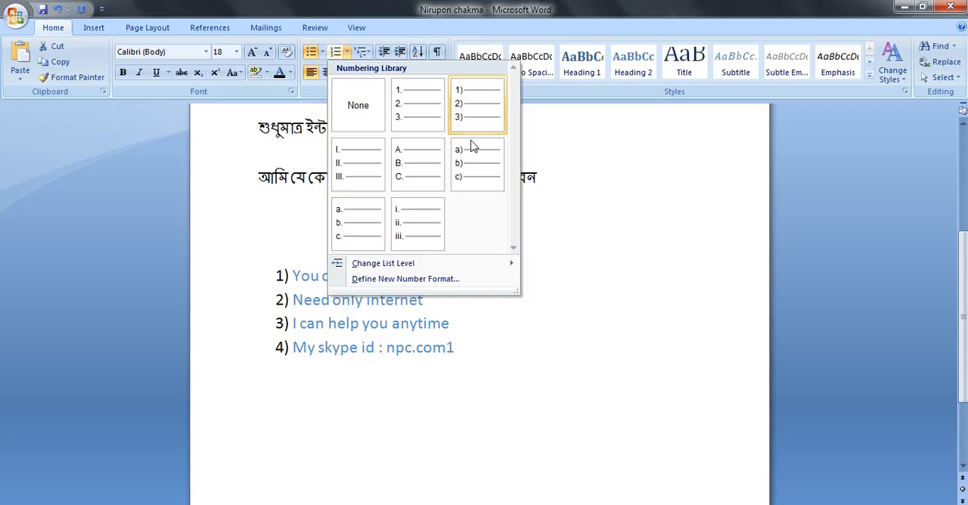
left_click(420, 239)
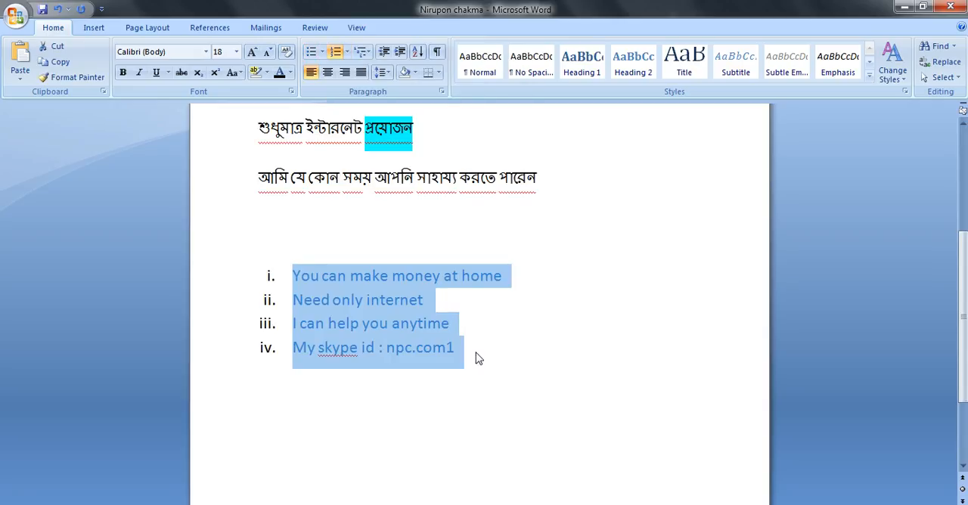
left_click(362, 52)
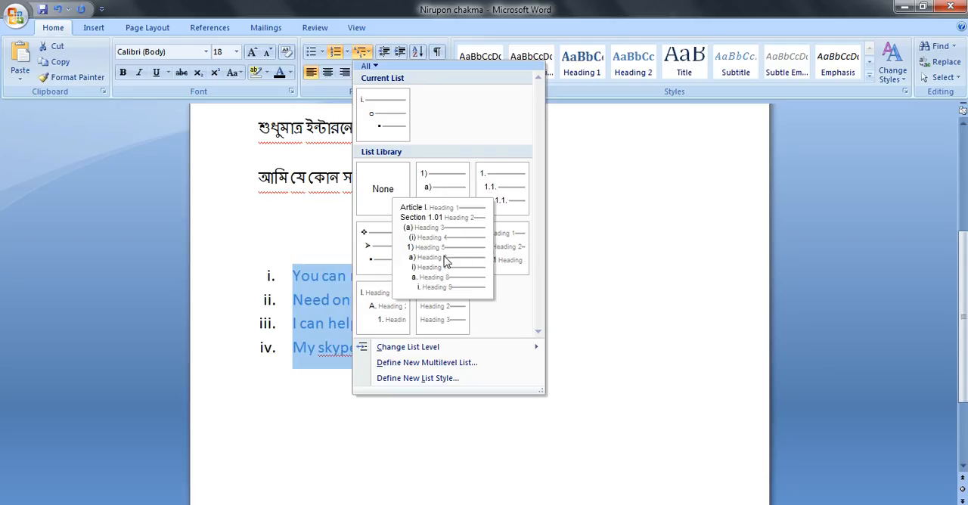
left_click(438, 312)
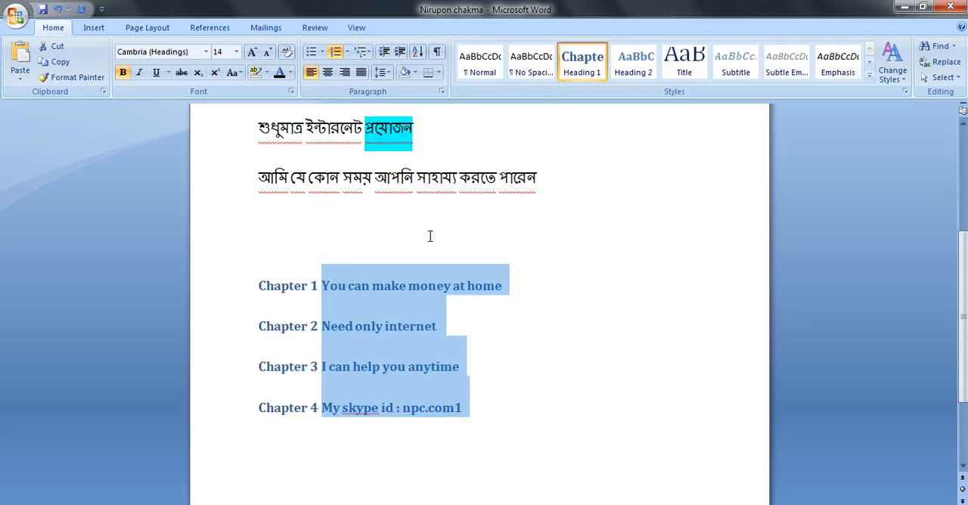
Step: Apply the A. B. C. numbering format to the four lines and replace it with the a) b) c) format
left_click(346, 51)
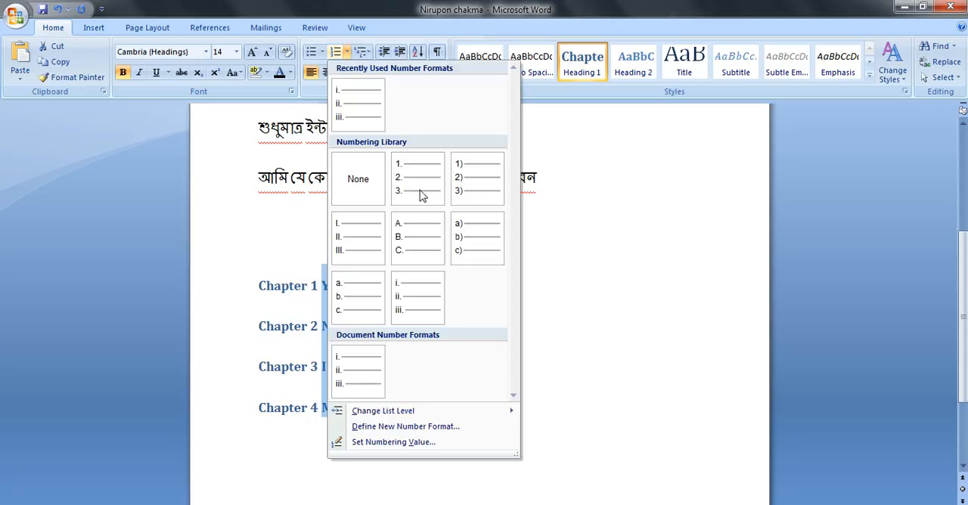
left_click(428, 235)
left_click(346, 51)
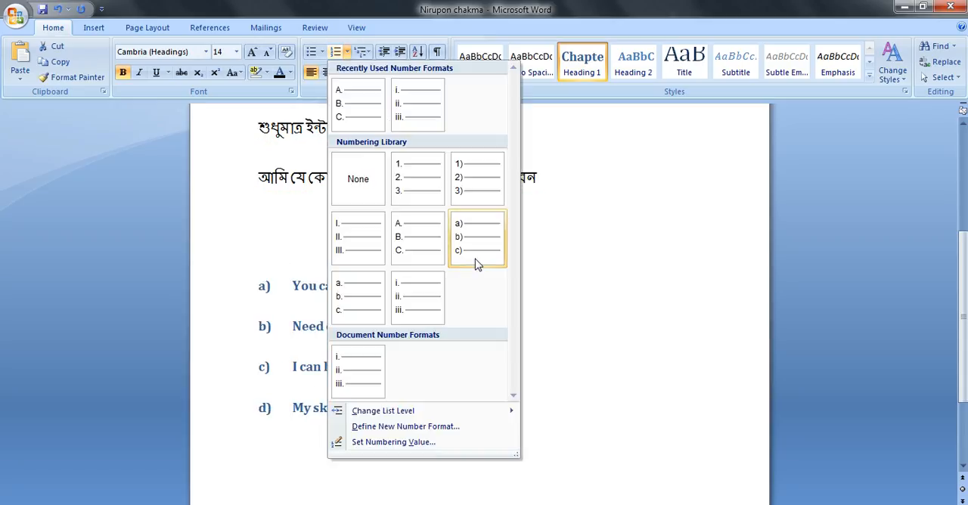
left_click(475, 256)
Step: Apply the Article I. / Section 1.01 multilevel list to the four lines and replace it with the 1 / 1.1 / 1.1.1 heading list
left_click(363, 51)
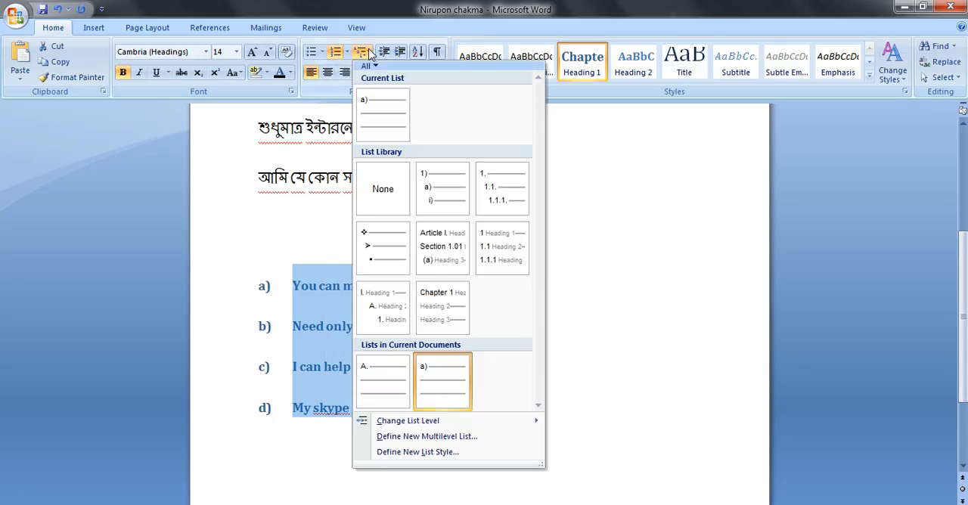
left_click(436, 264)
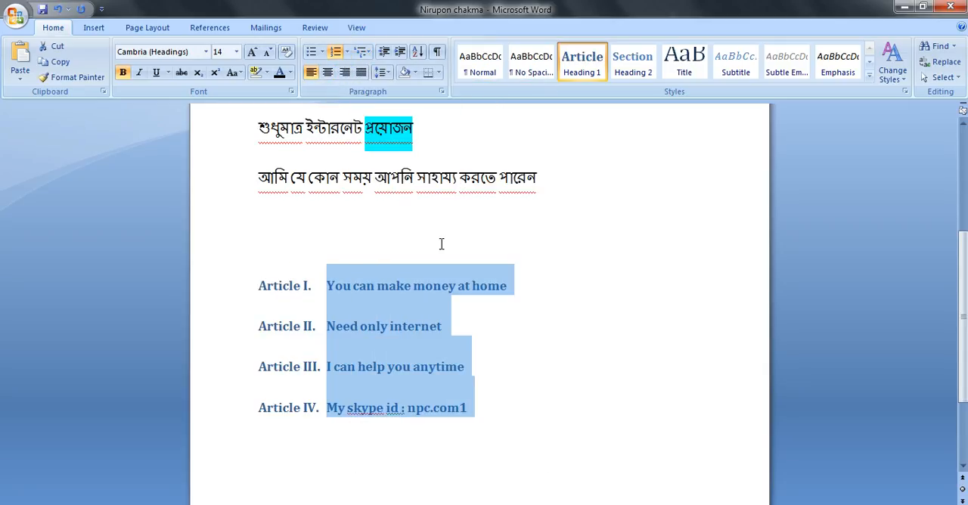
left_click(363, 52)
left_click(512, 254)
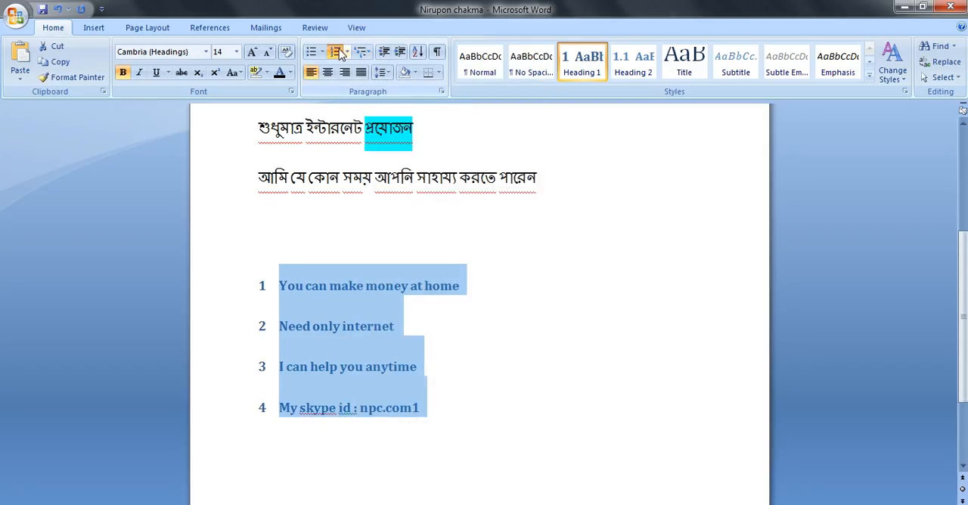
Step: Remove the numbering from the four lines and apply a newly defined number format with the I, II, III number style
left_click(342, 51)
left_click(348, 53)
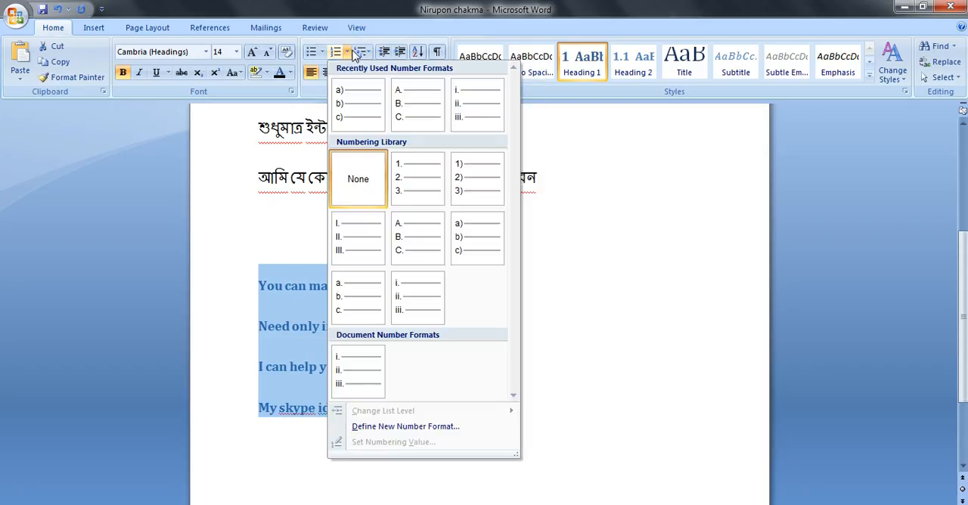
left_click(392, 427)
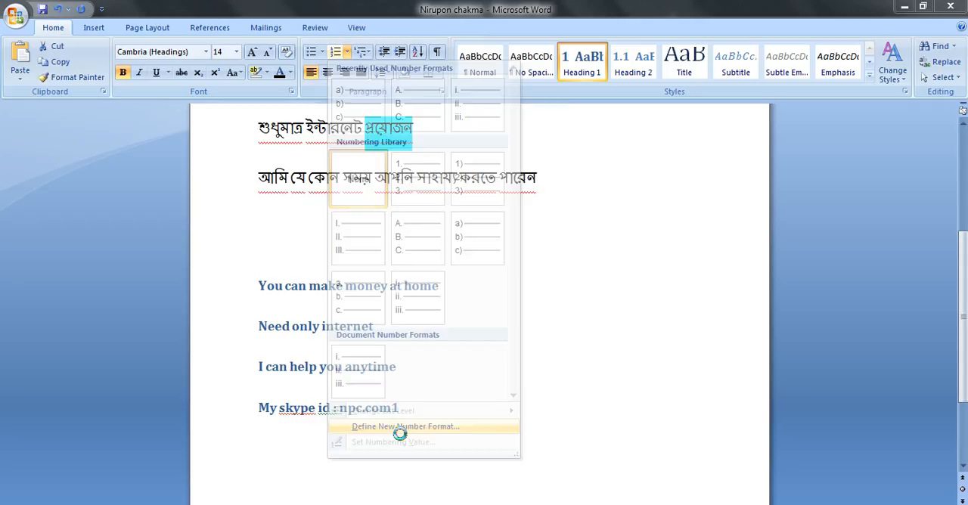
left_click(492, 221)
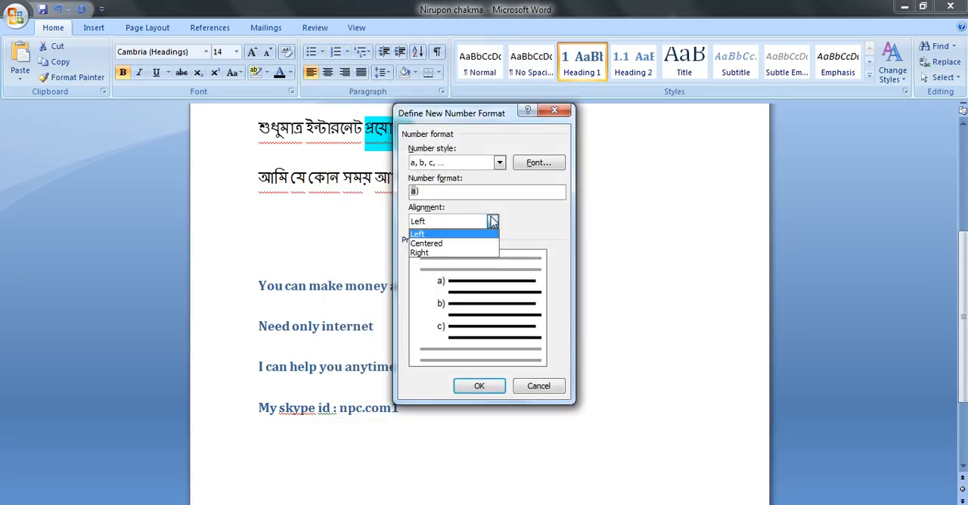
left_click(515, 218)
left_click(499, 164)
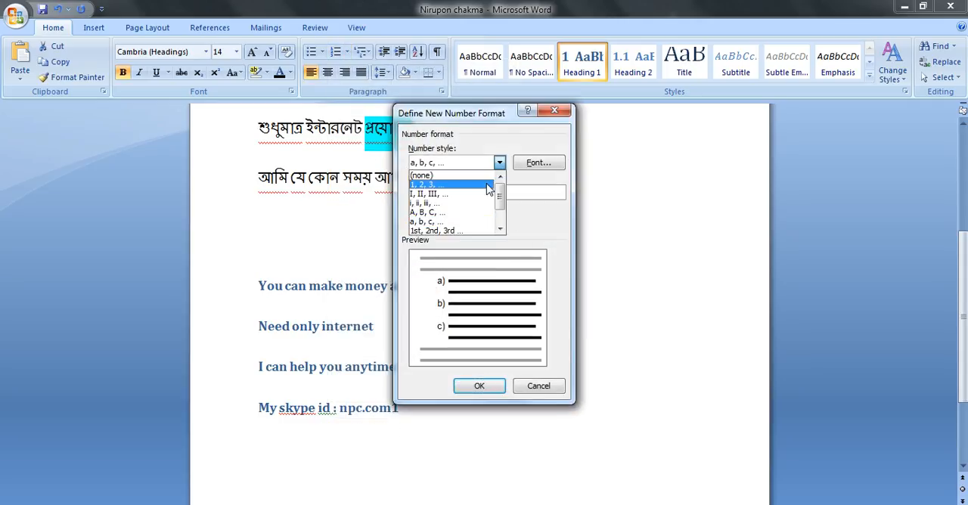
left_click(483, 195)
left_click(477, 385)
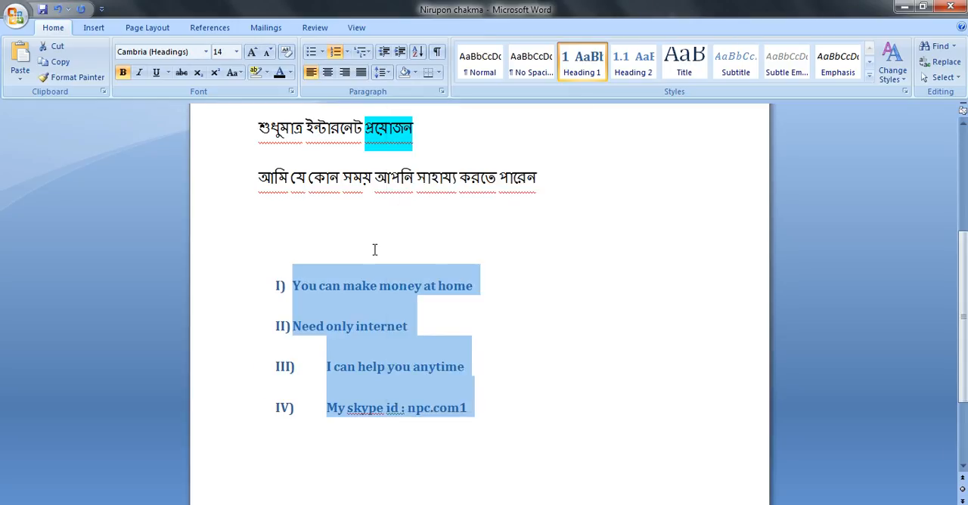
Step: Change the list level of the four numbered lines to the fifth level, with a. numbering
left_click(366, 58)
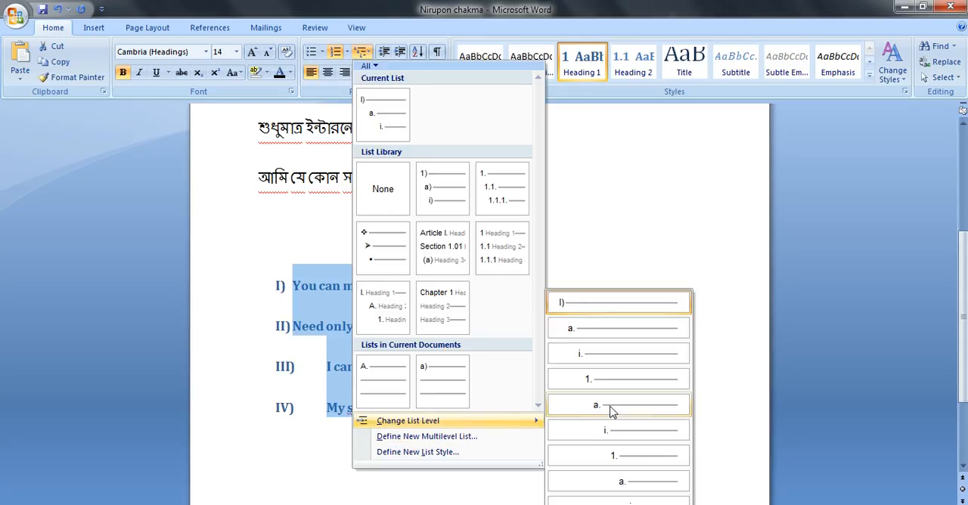
left_click(613, 406)
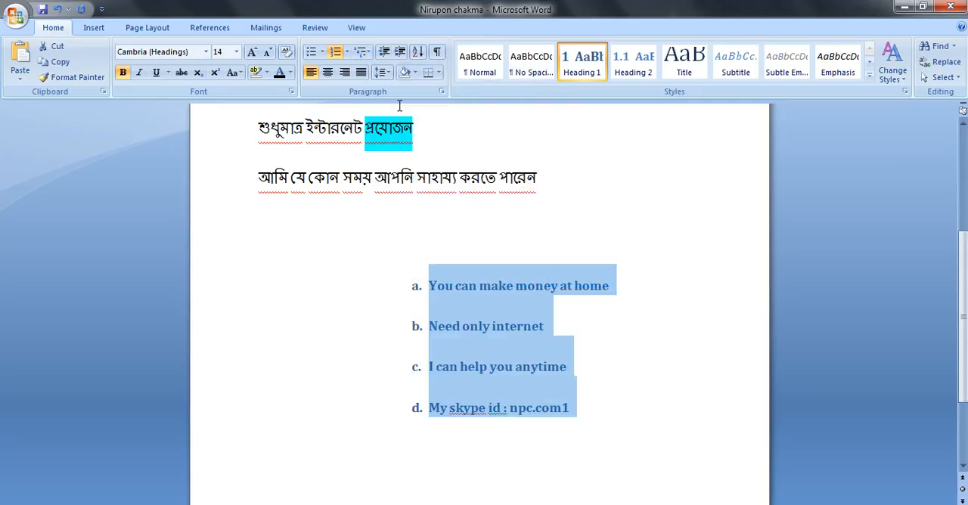
Step: Examine the settings of levels 6 to 8 in a new multilevel list definition and accept the definition
left_click(362, 52)
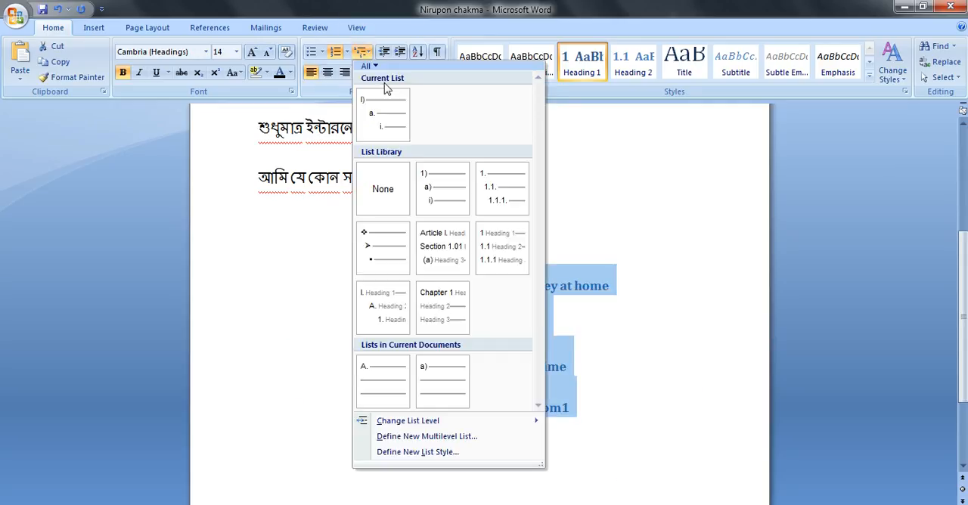
left_click(414, 439)
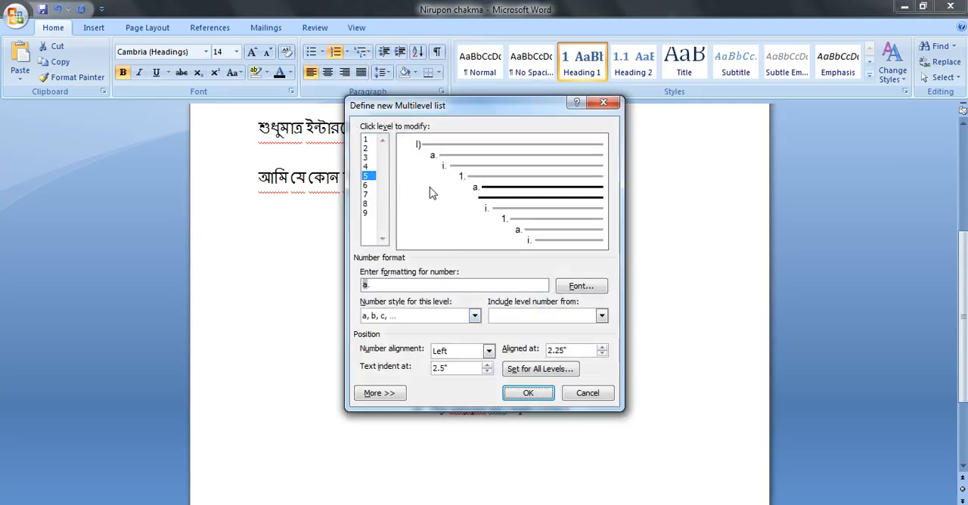
left_click(369, 187)
left_click_drag(369, 195, 369, 213)
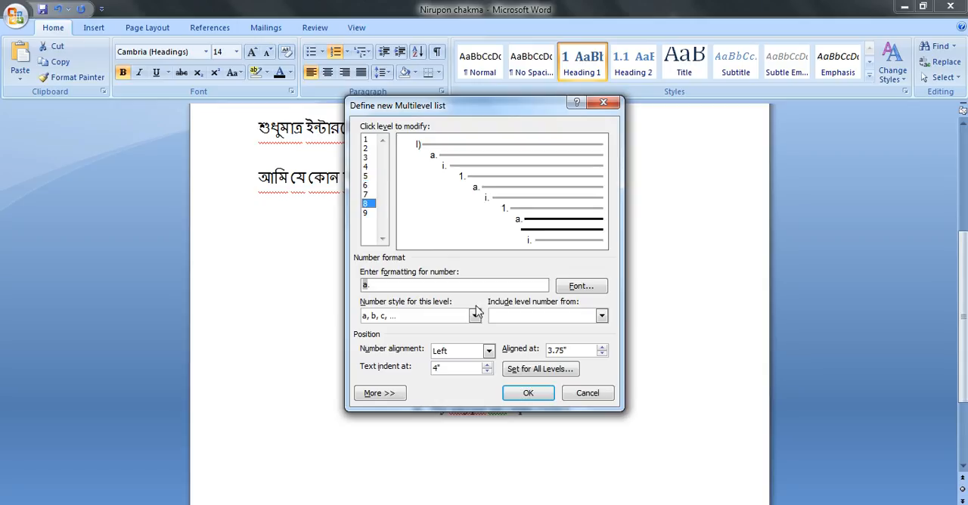
left_click(516, 394)
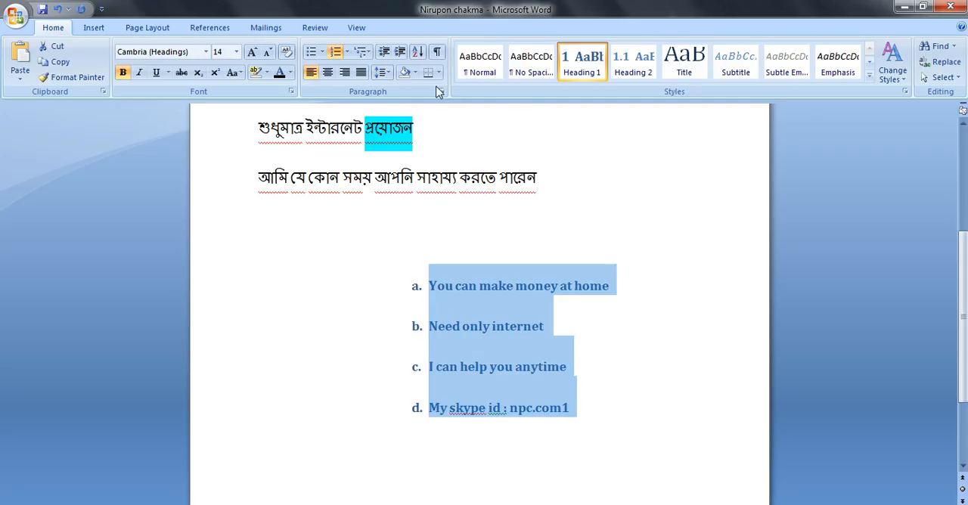
left_click(369, 53)
left_click(571, 140)
Step: Try centred, right and left alignment on the four list lines and leave them justified
left_click(327, 72)
left_click(344, 72)
left_click(364, 77)
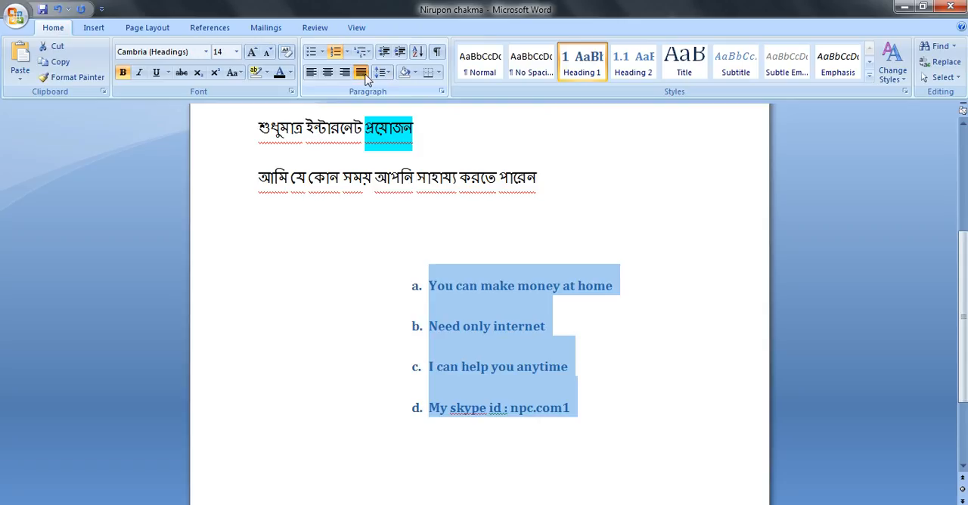
left_click(344, 74)
left_click(327, 76)
left_click(311, 74)
left_click(309, 77)
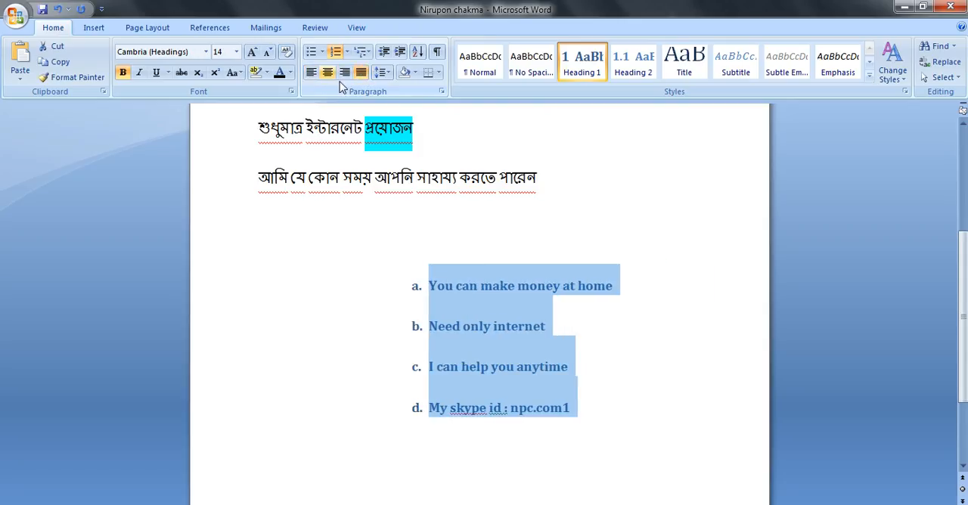
Step: Change the line spacing of the four list lines to 1.0, 1.5, 2.0 and 2.5 in turn
left_click(384, 72)
left_click(399, 89)
left_click(391, 72)
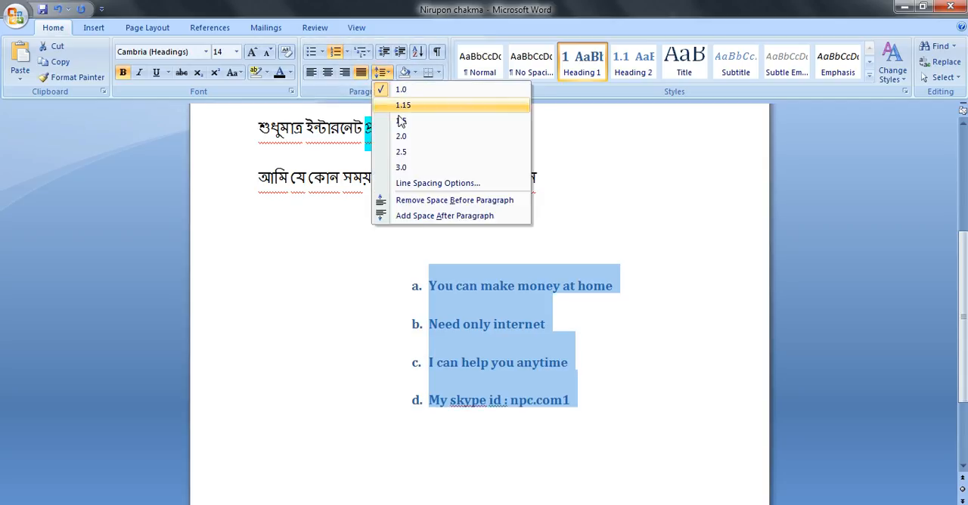
left_click(401, 120)
left_click(383, 73)
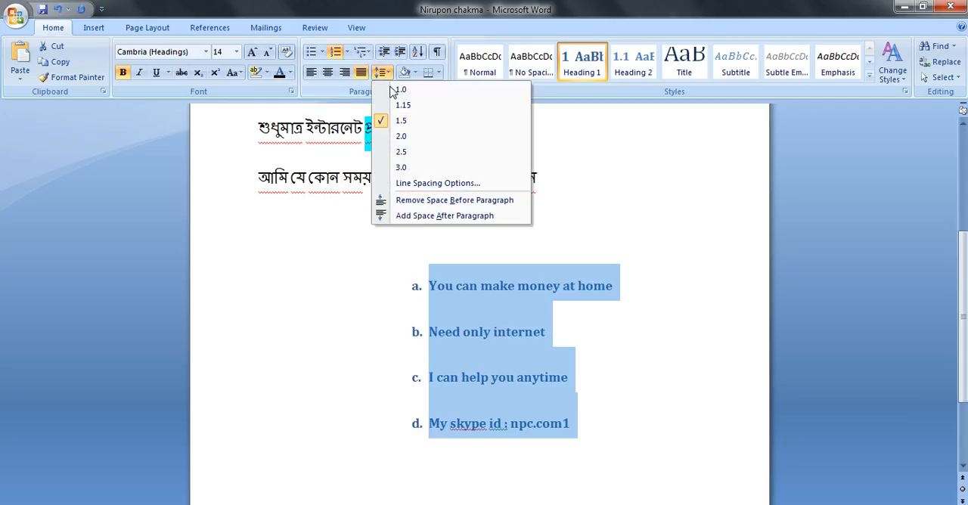
left_click(401, 136)
left_click(383, 72)
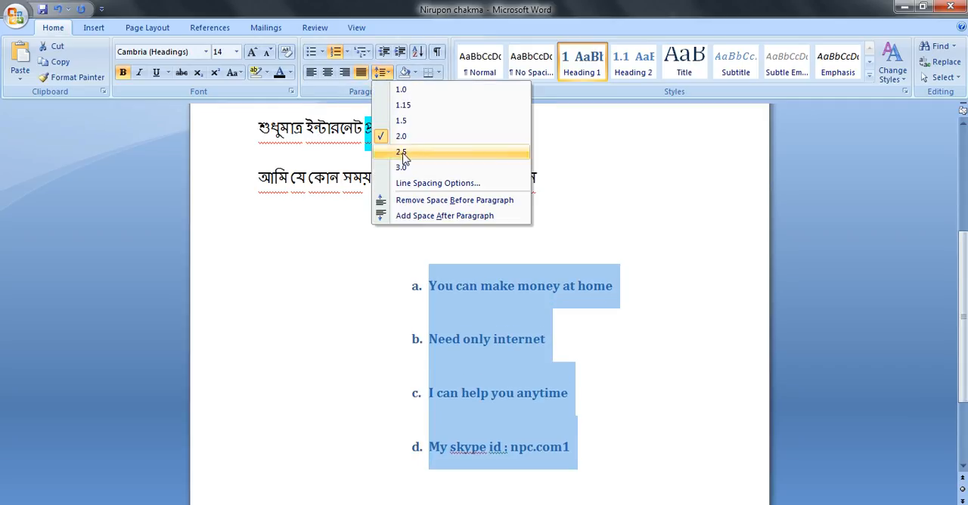
left_click(401, 152)
Step: Set the special indentation of the four list lines to First line in their paragraph settings
left_click(382, 73)
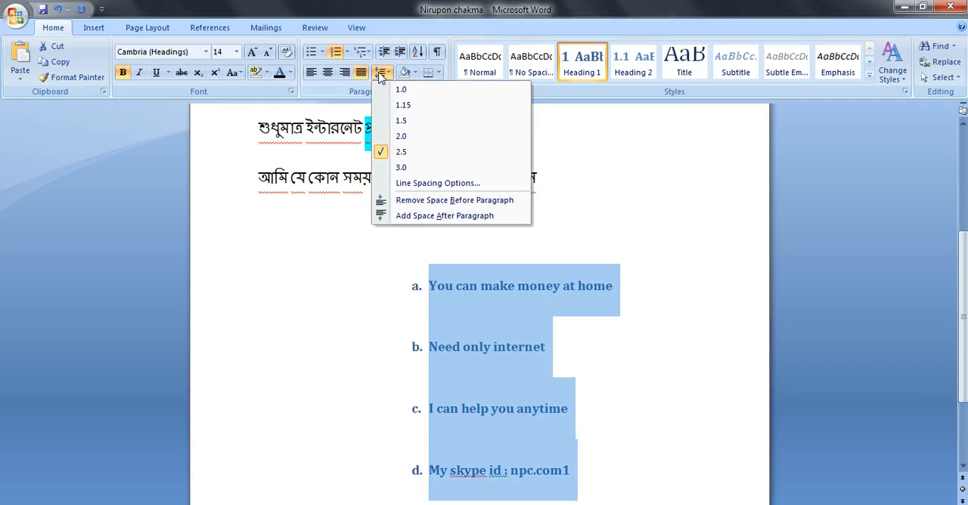
left_click(410, 189)
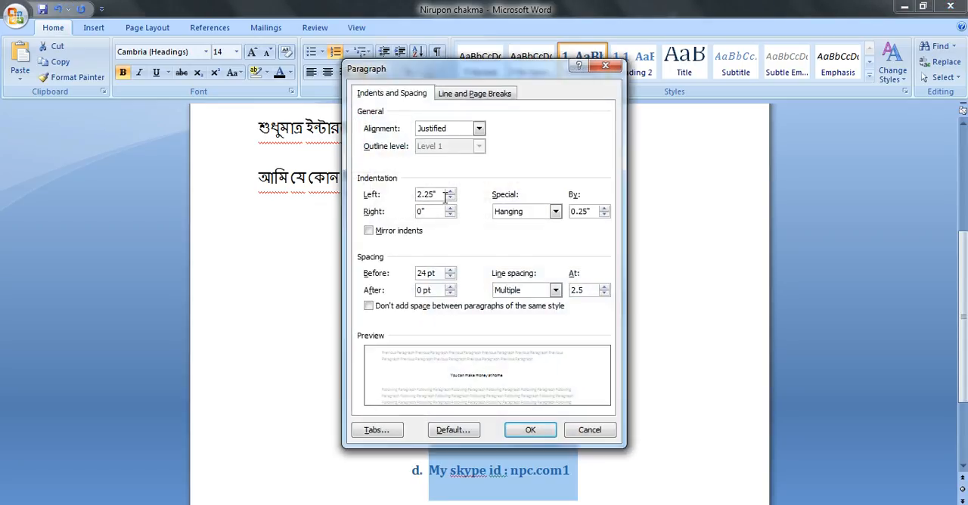
left_click(555, 291)
left_click(558, 295)
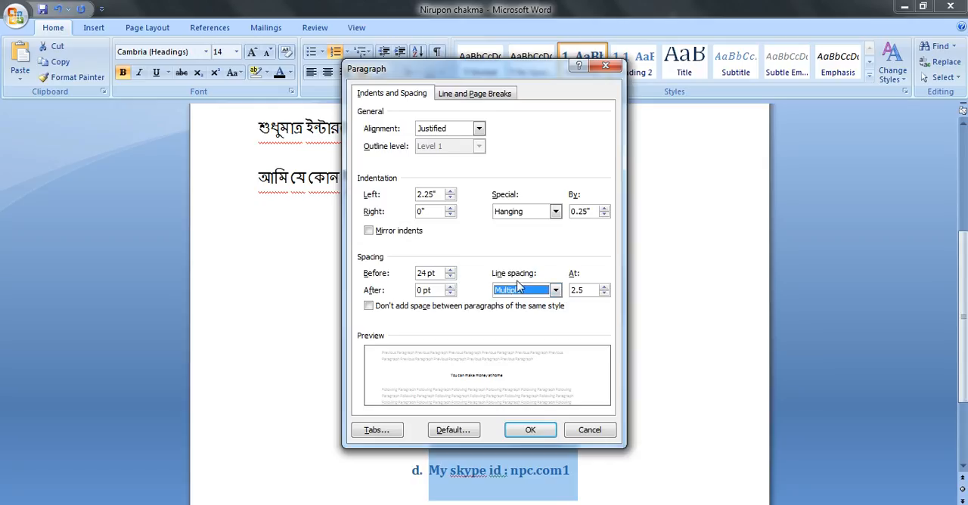
left_click(556, 290)
left_click(561, 293)
left_click(552, 214)
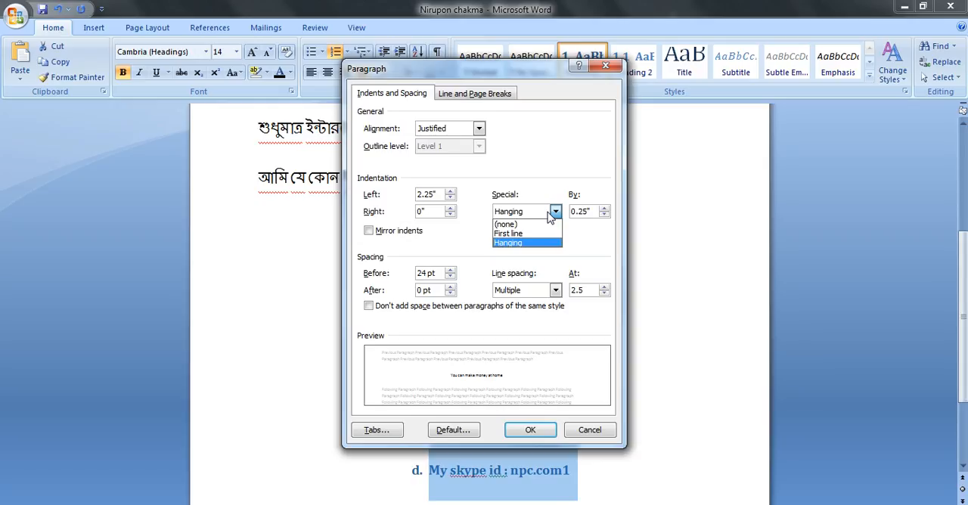
left_click(540, 234)
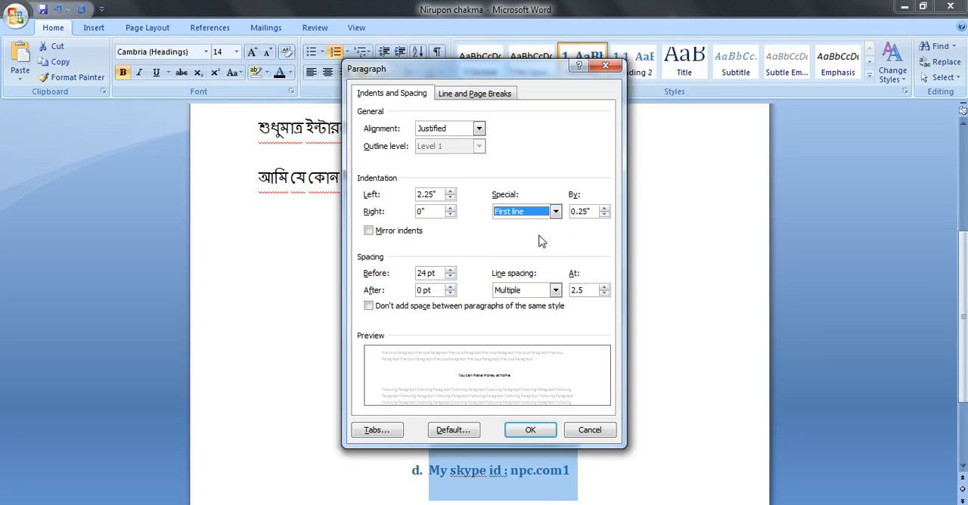
left_click(518, 430)
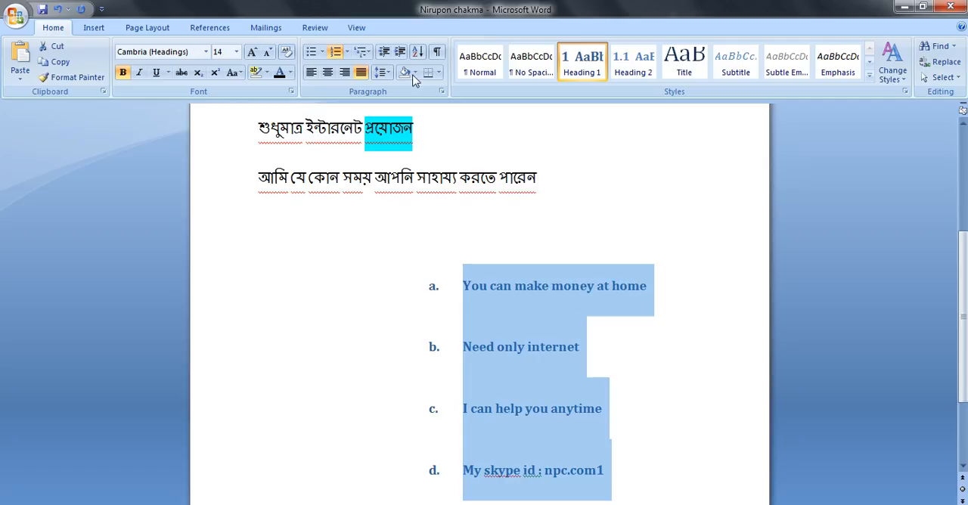
Step: Set the four list lines to 1.15 line spacing with the spacing before each paragraph on Auto
left_click(383, 72)
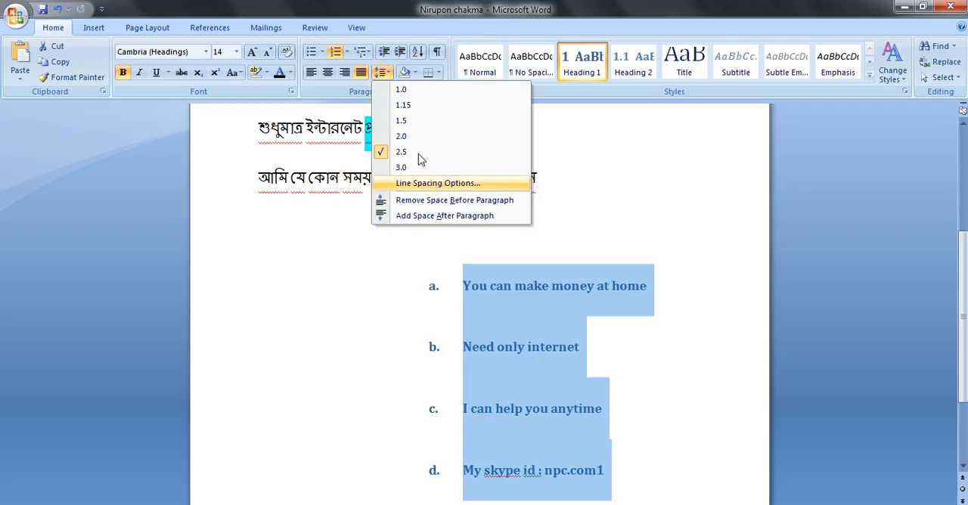
left_click(405, 106)
left_click(386, 73)
left_click(427, 184)
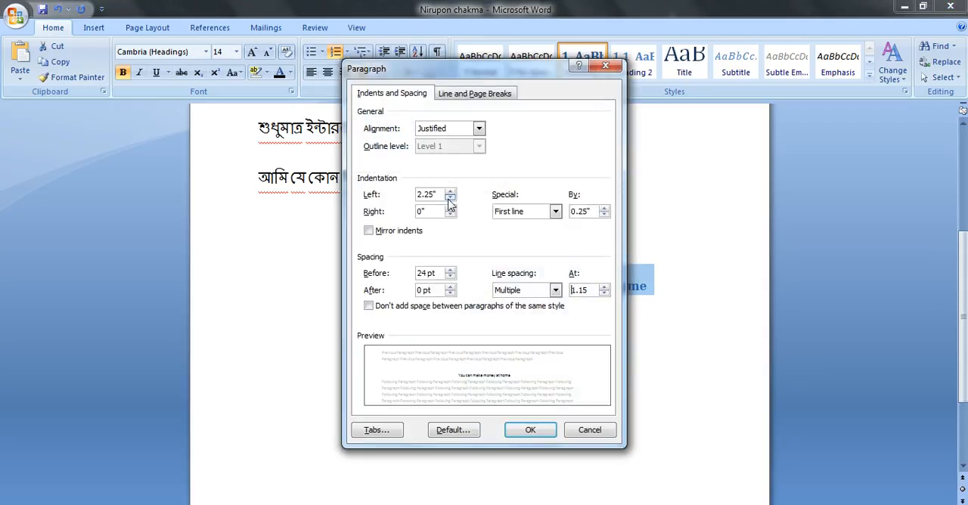
left_click(556, 291)
left_click(556, 292)
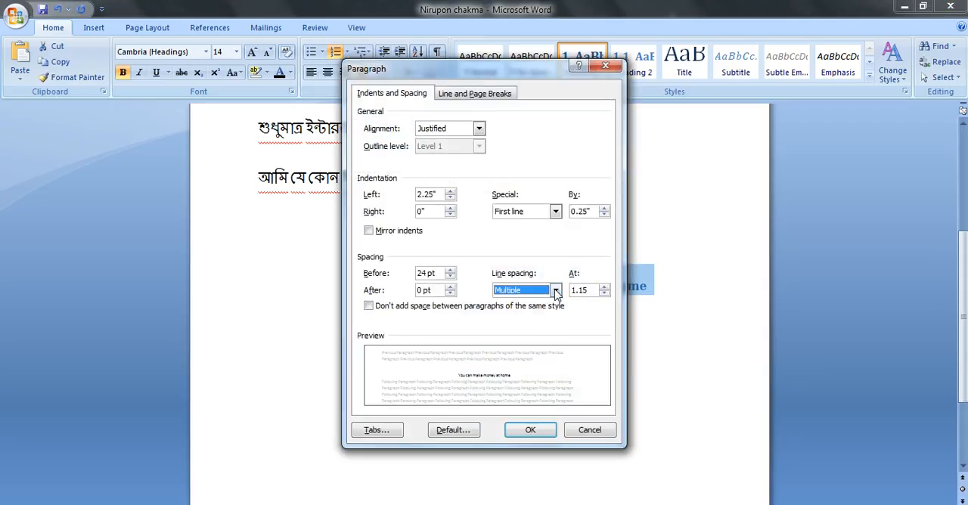
left_click(450, 270)
left_click(450, 270)
left_click(450, 270)
left_click(450, 270)
left_click(450, 270)
left_click(450, 271)
left_click(450, 277)
left_click(450, 277)
left_click(450, 278)
left_click(450, 278)
left_click(450, 278)
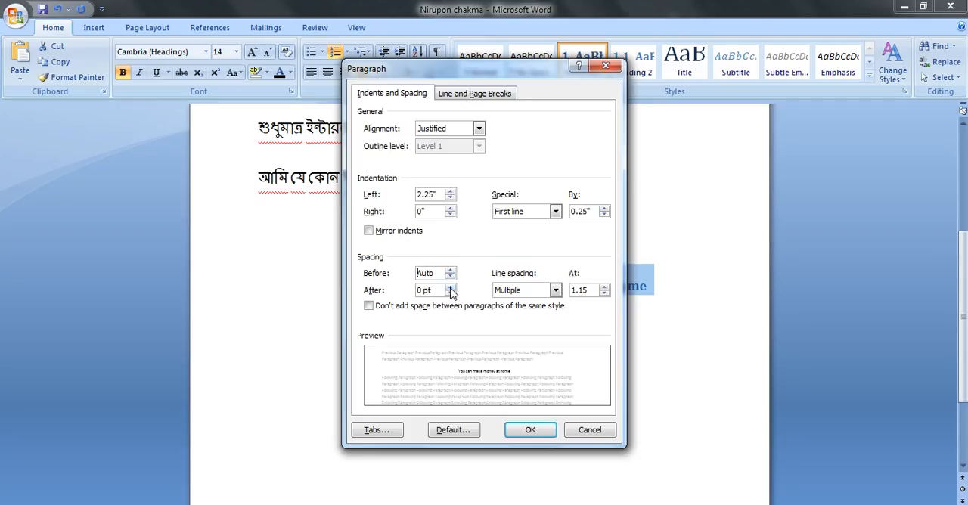
left_click(530, 430)
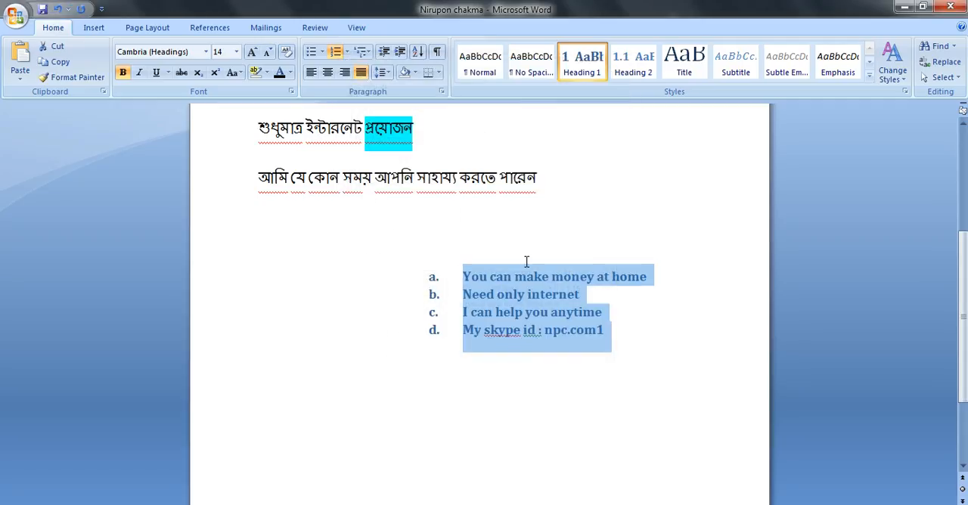
Step: Shade the four list lines with the light green standard color
left_click(392, 74)
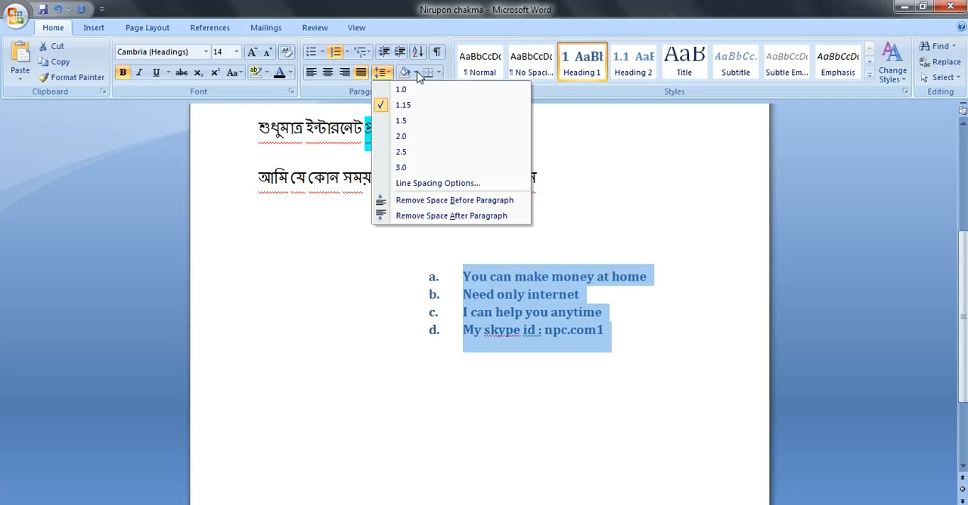
left_click(417, 71)
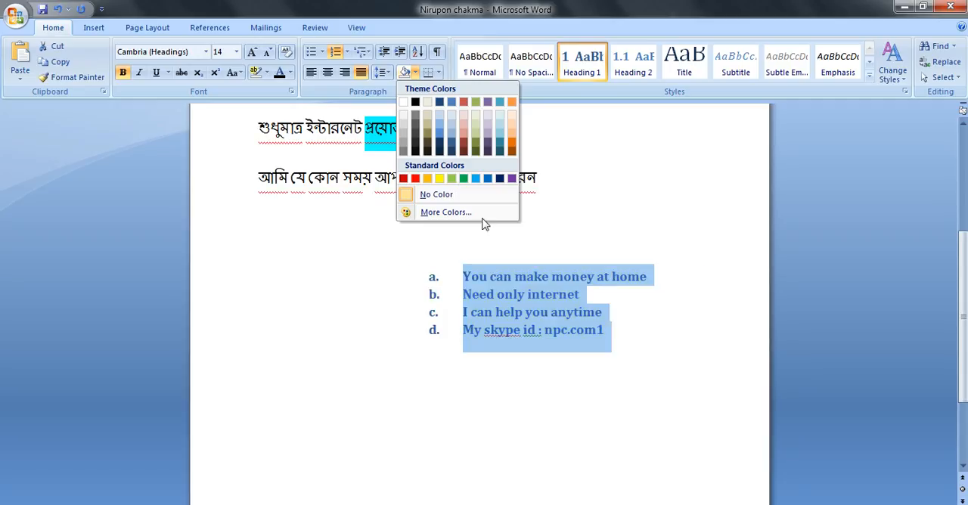
left_click(454, 180)
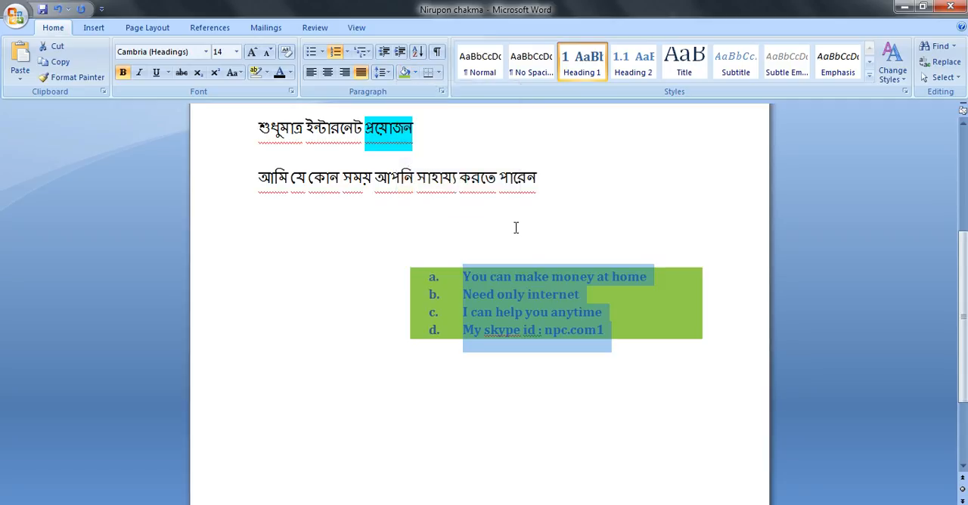
Step: Add a top border to the four shaded list lines and extend it to all borders
left_click(628, 307)
left_click_drag(530, 329, 464, 279)
left_click(439, 73)
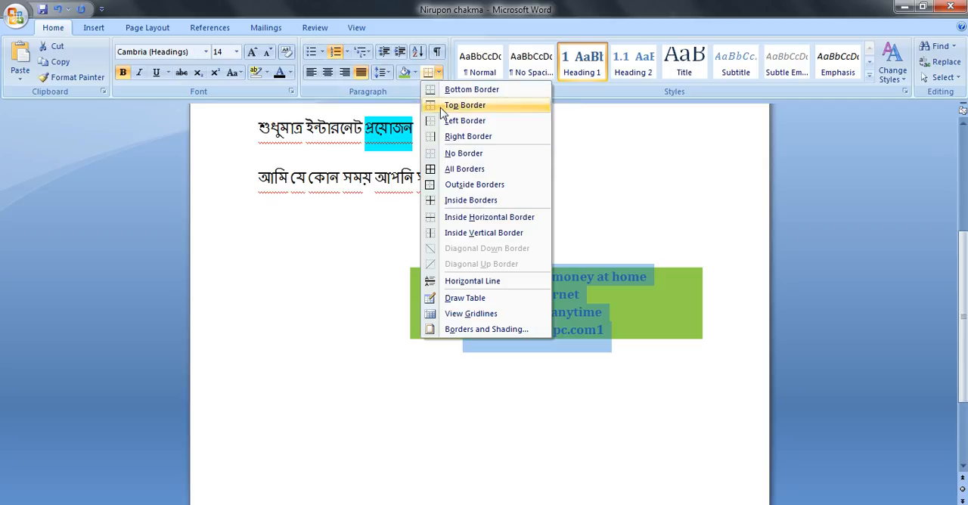
left_click(443, 105)
left_click(439, 73)
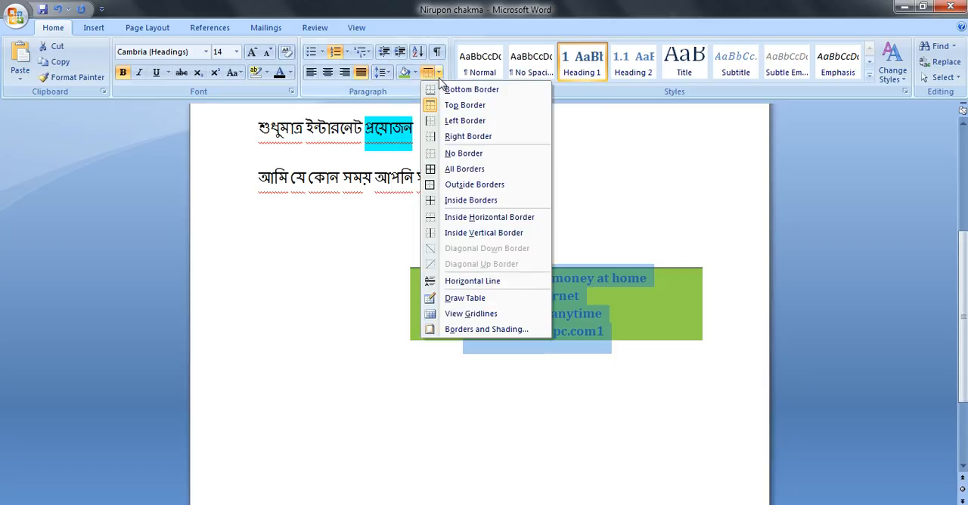
left_click(454, 170)
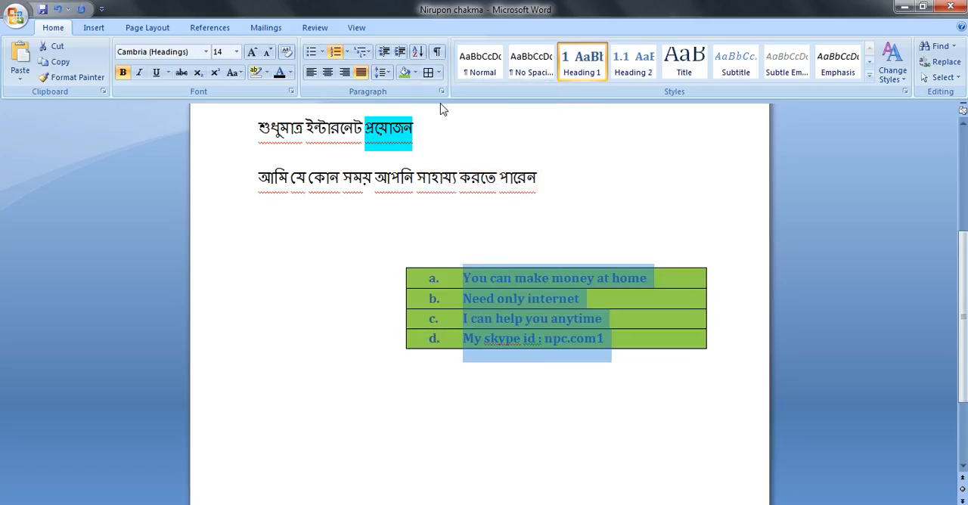
Step: Remove the inside horizontal borders from the four list lines and reapply all borders
left_click(439, 72)
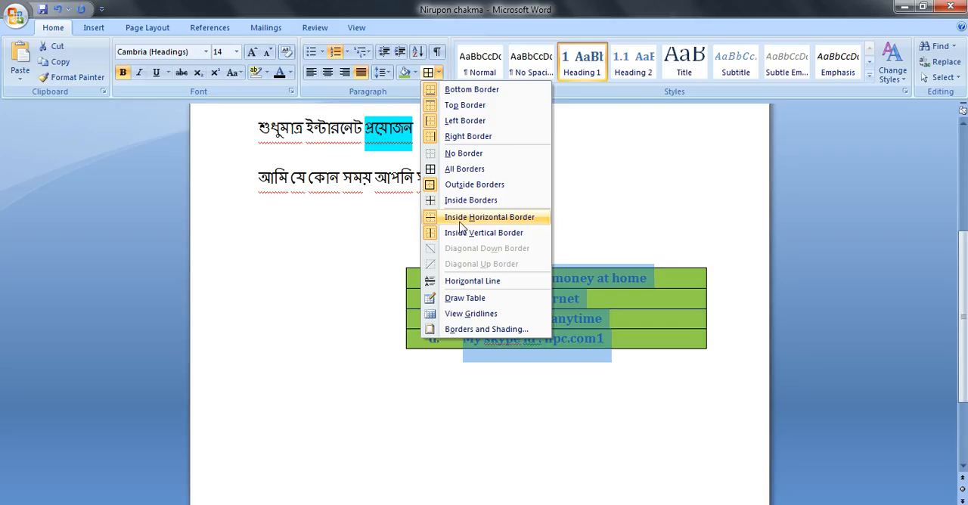
left_click(456, 225)
left_click(438, 72)
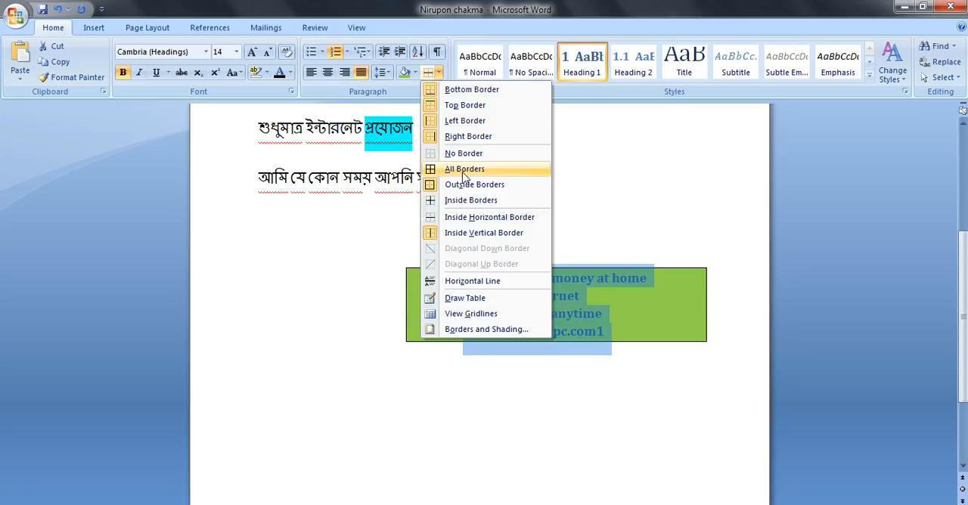
left_click(469, 169)
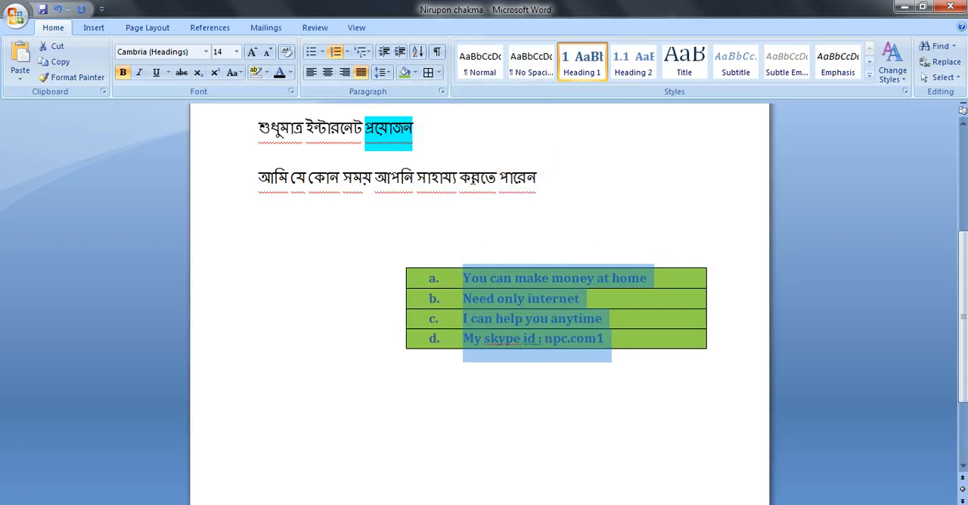
Step: Draw a single-cell table around the four list lines
left_click(438, 73)
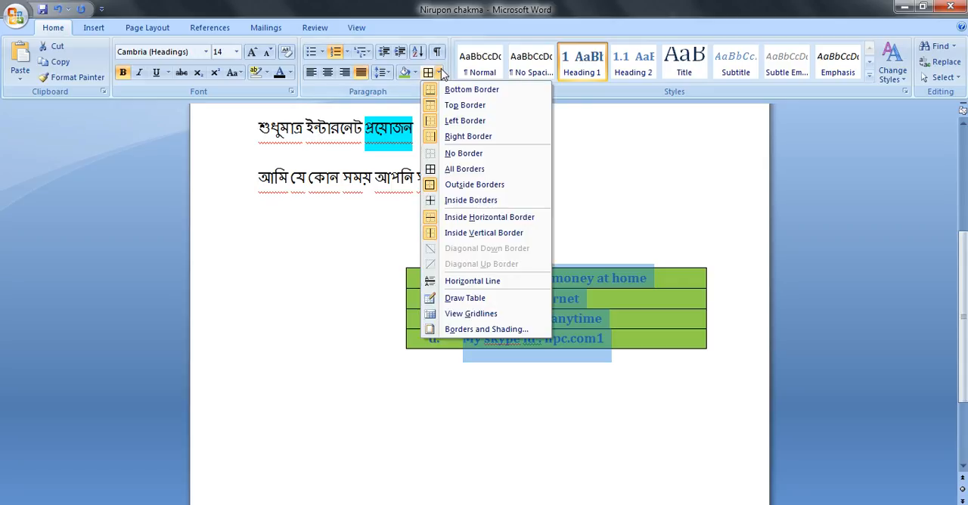
left_click(460, 298)
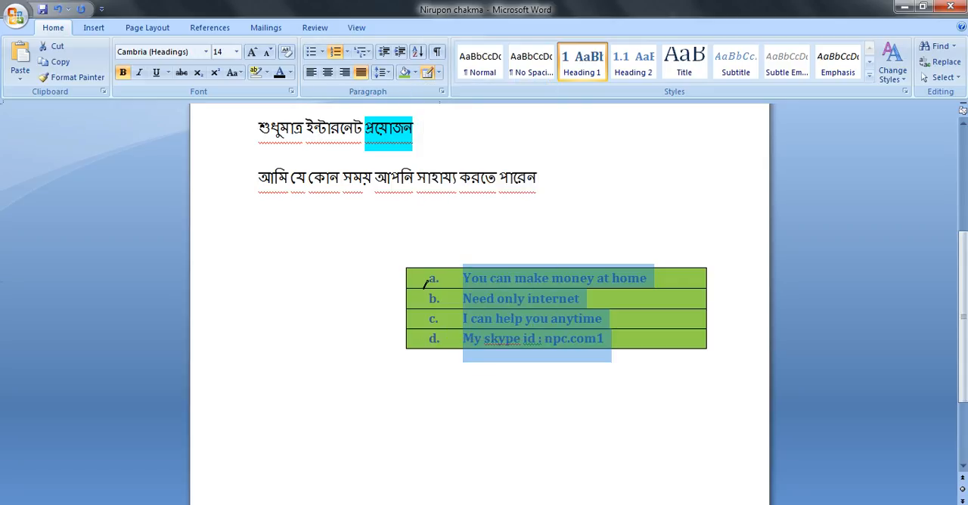
left_click_drag(390, 258, 569, 248)
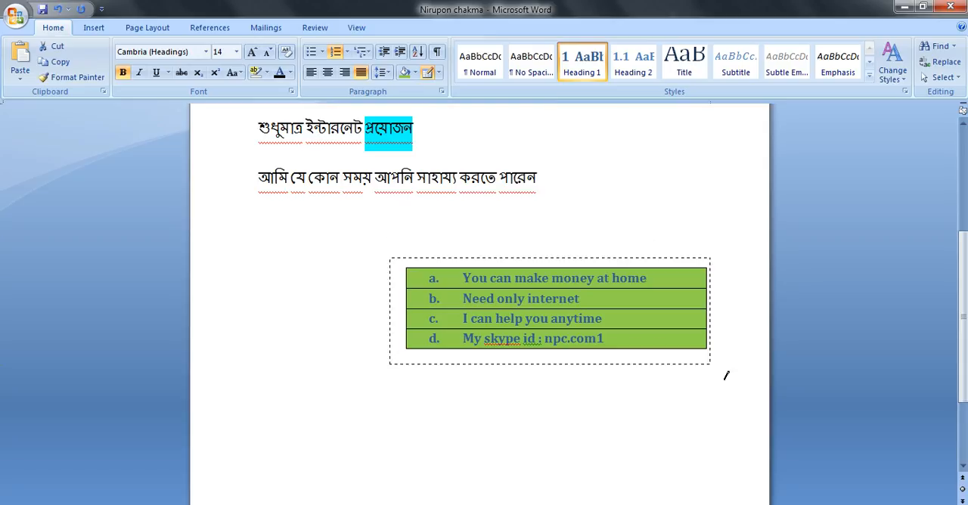
left_click_drag(728, 373, 729, 367)
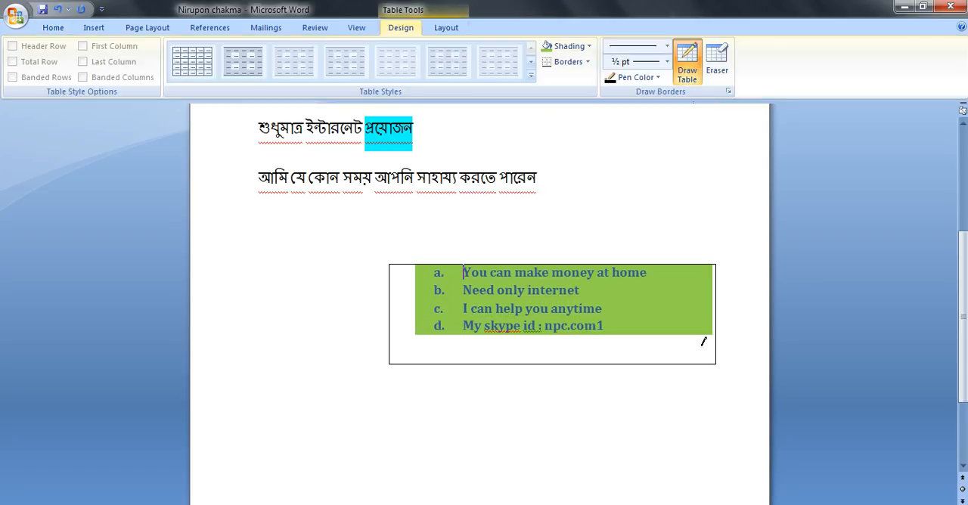
Step: Draw 3 pt thick-and-thin double-line row dividers in the table beneath the first and second list lines
left_click(667, 46)
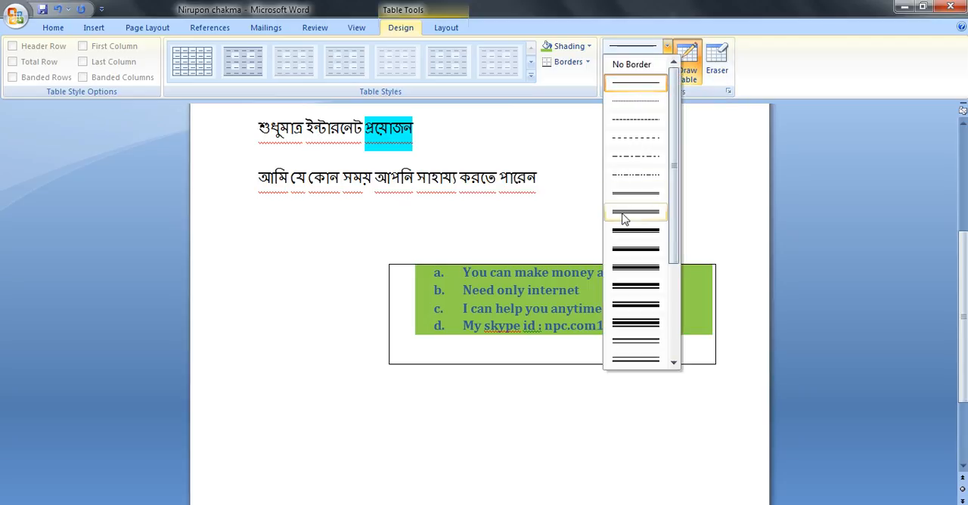
left_click(625, 232)
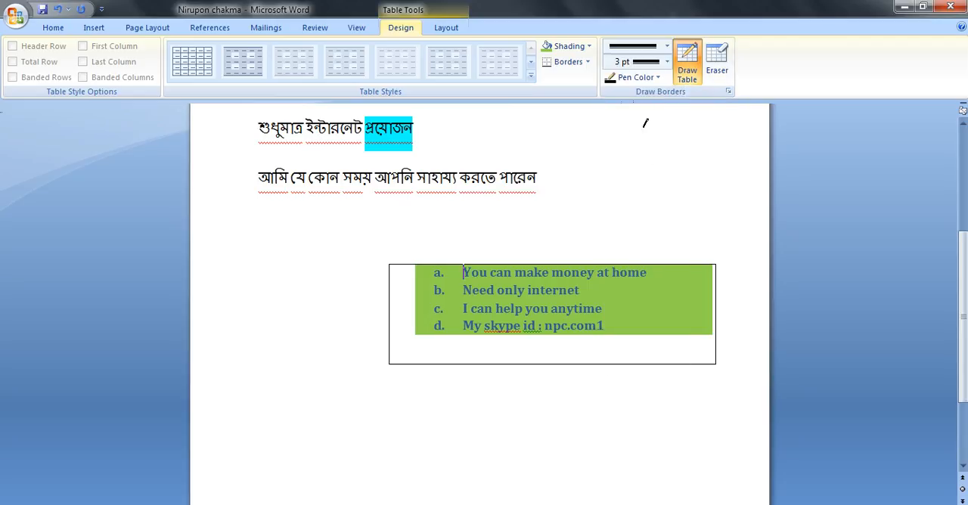
left_click_drag(403, 293, 563, 293)
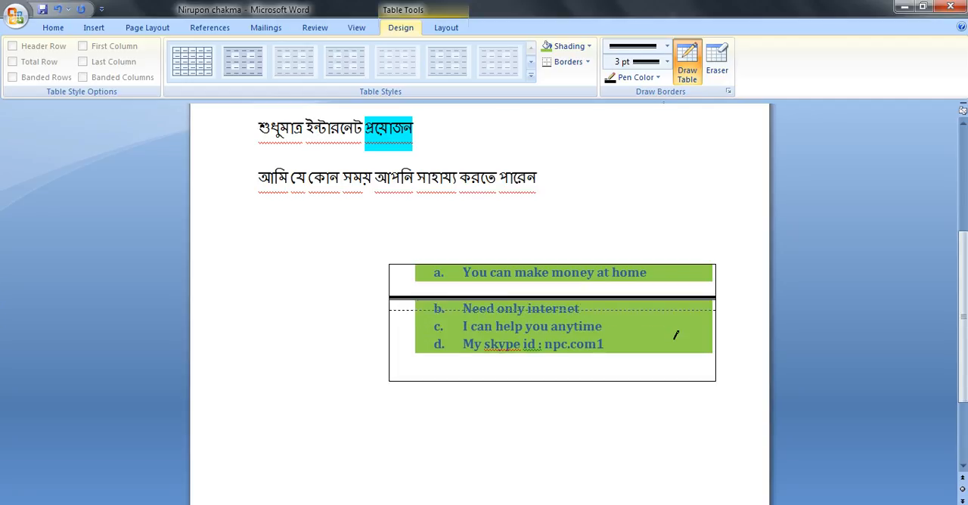
left_click_drag(687, 327, 666, 315)
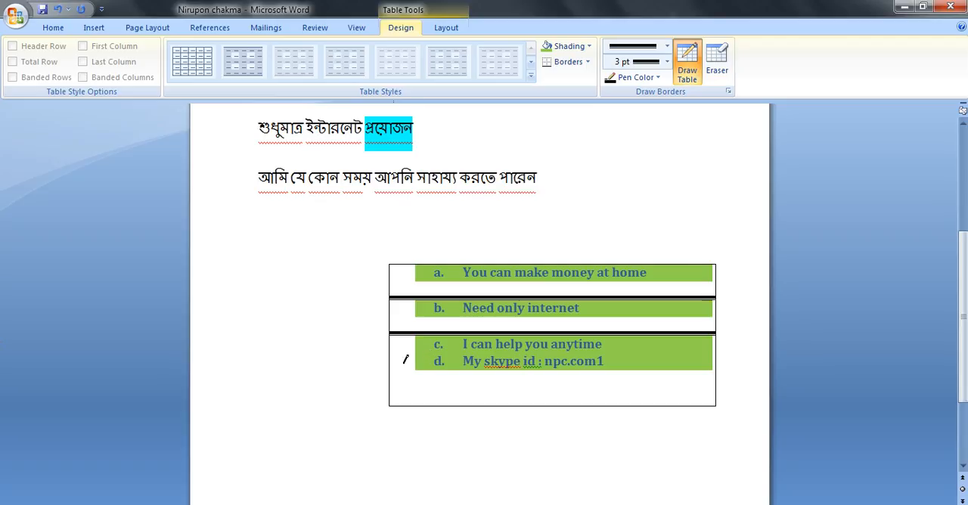